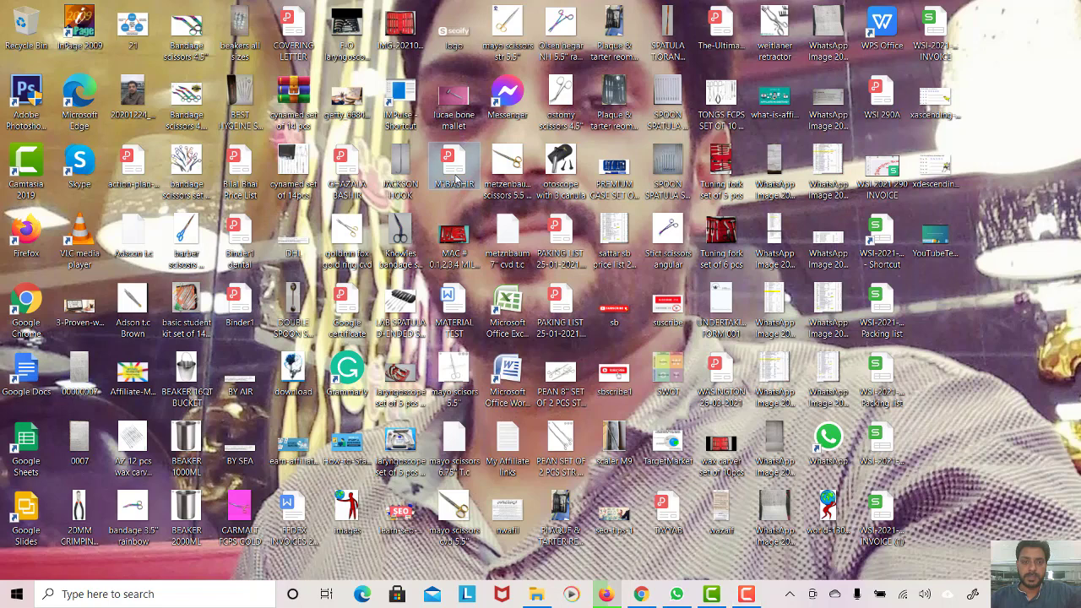
# Step: Delete the PDF file between the JACKSON HOOK and metzenbaum scissors images on the desktop
pyautogui.moveTo(454, 179)
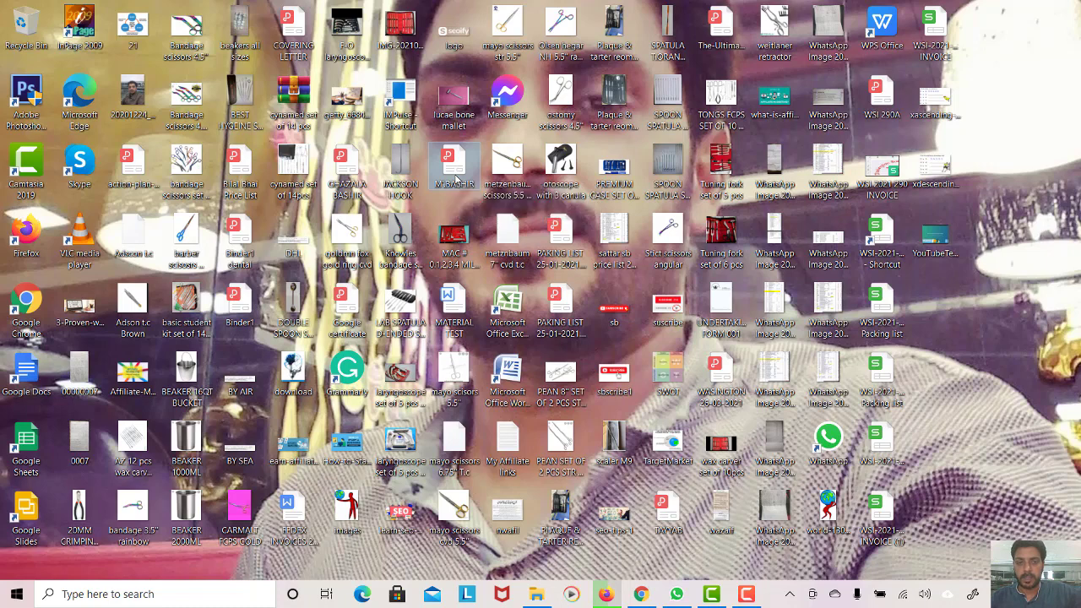
pyautogui.rightClick(455, 179)
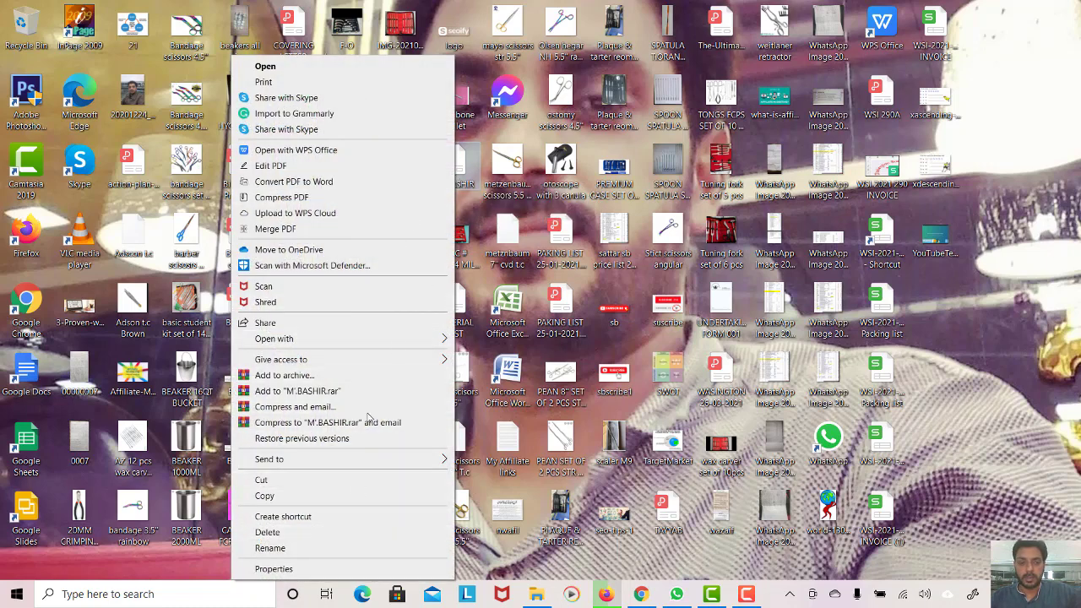
pyautogui.click(271, 533)
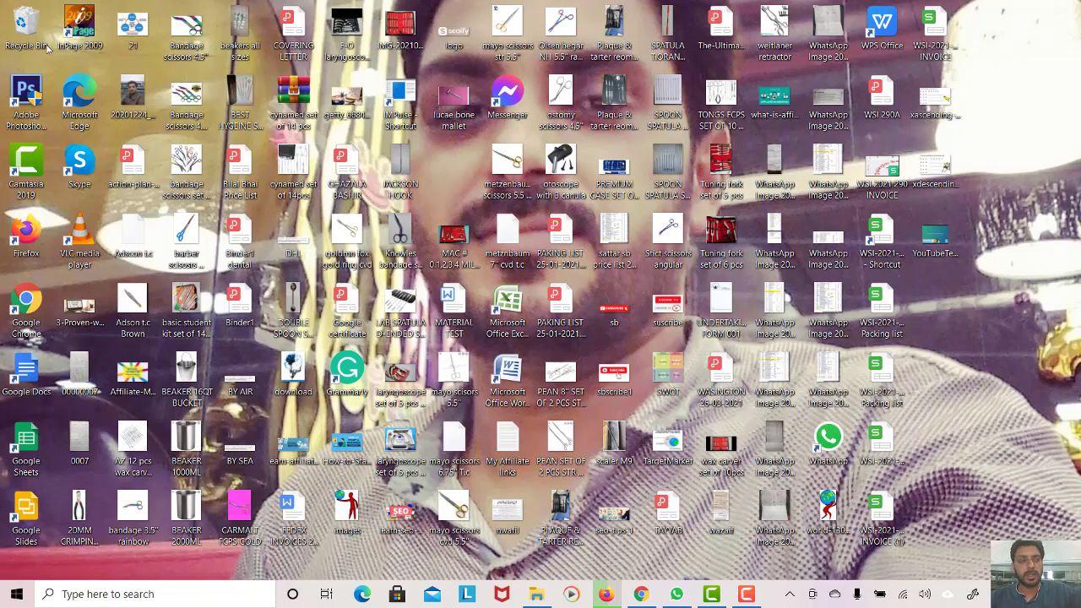
# Step: Open the Recycle Bin, examine the actions available for the deleted PDF, and minimize the window
pyautogui.doubleClick(20, 38)
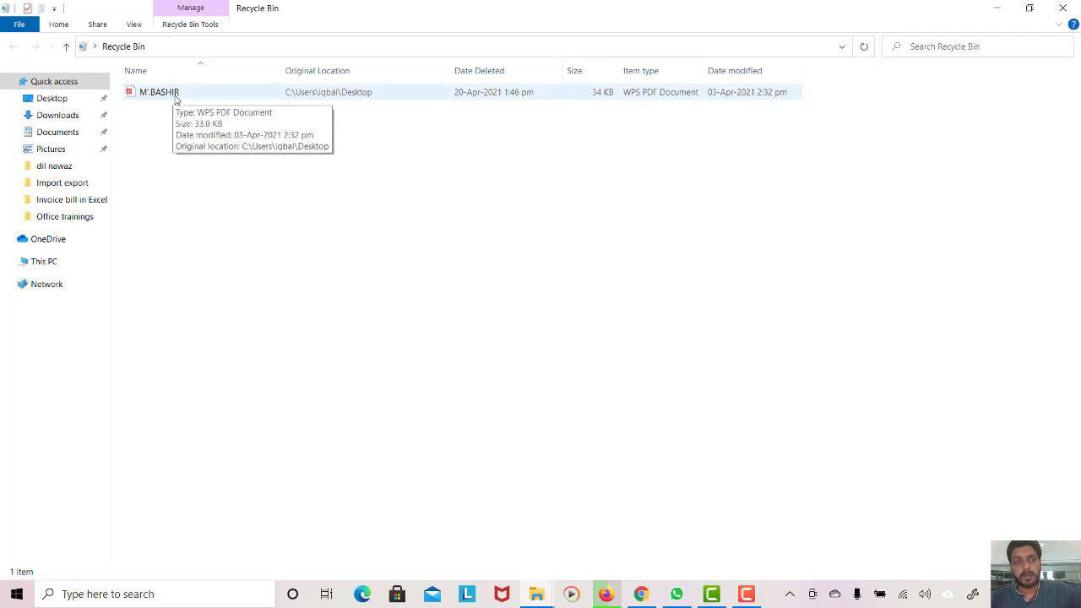
pyautogui.click(145, 97)
pyautogui.rightClick(147, 96)
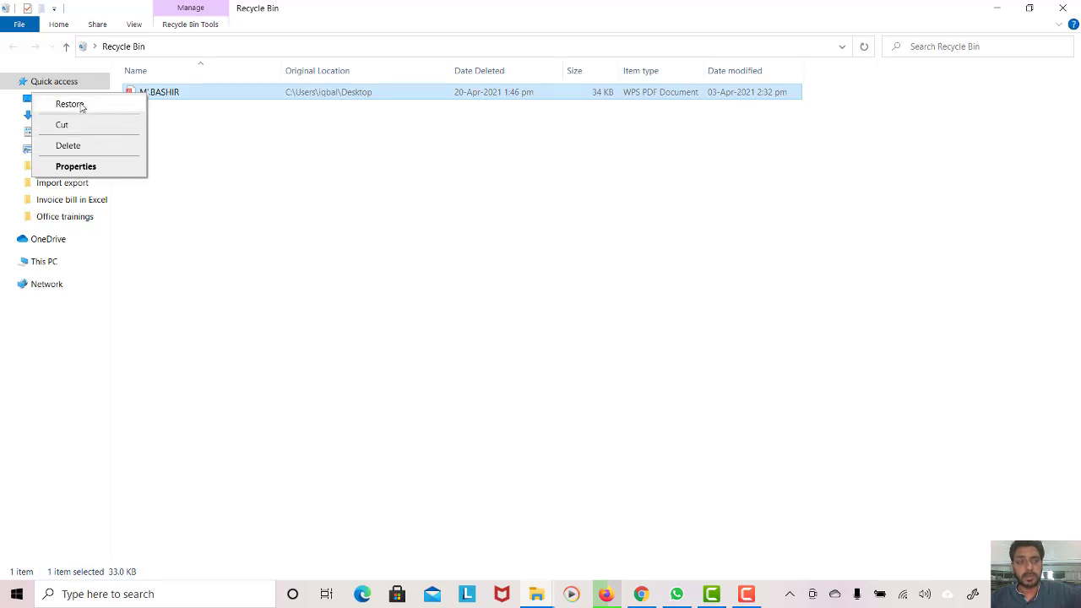
pyautogui.click(997, 8)
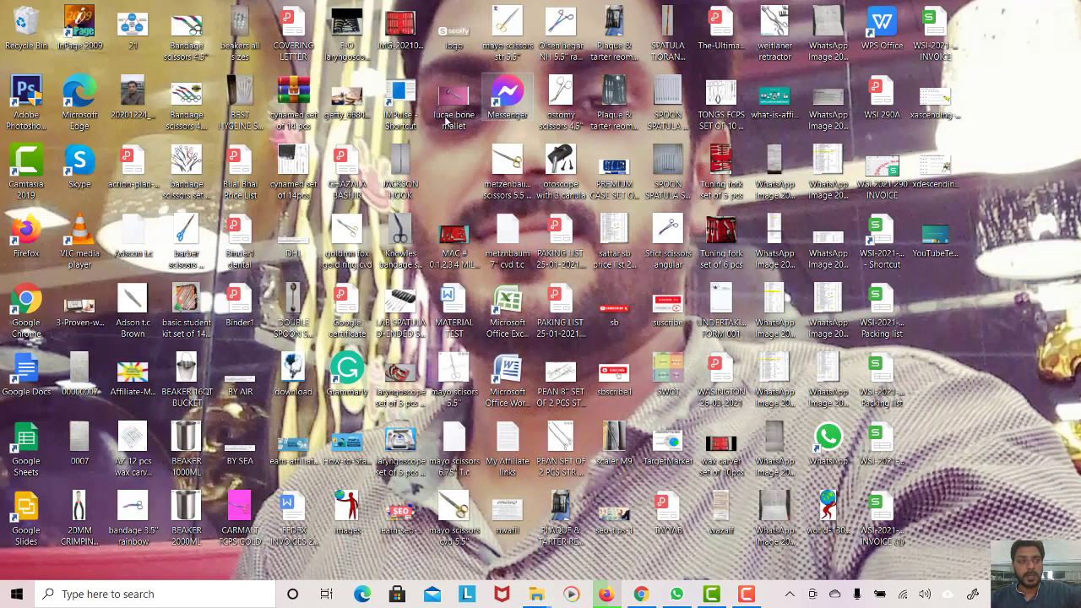
# Step: Restore the deleted PDF from the Recycle Bin to its original location and close the Recycle Bin
pyautogui.rightClick(28, 42)
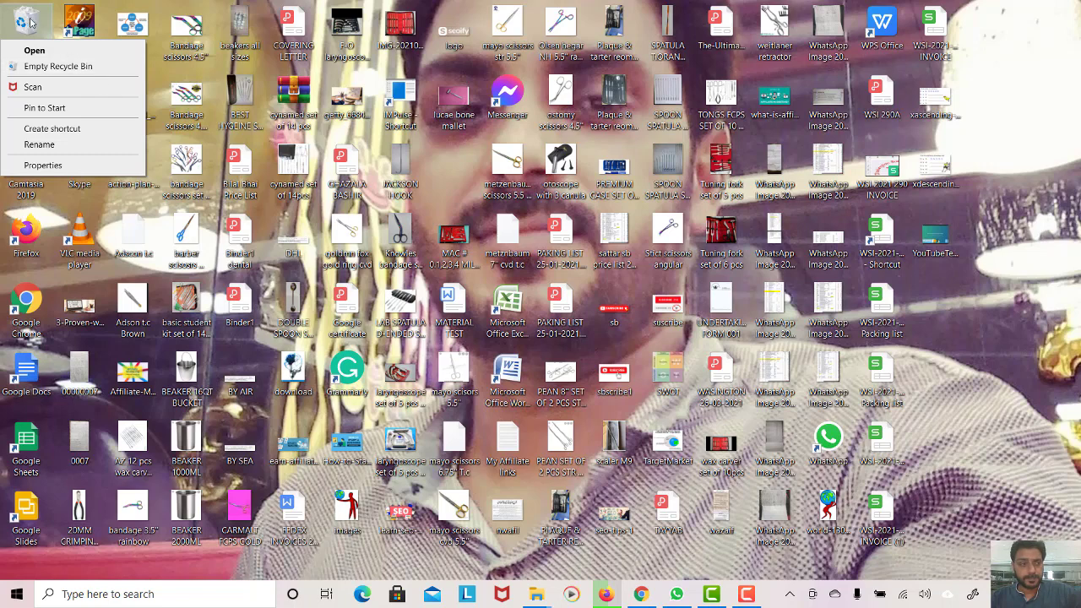
pyautogui.click(34, 49)
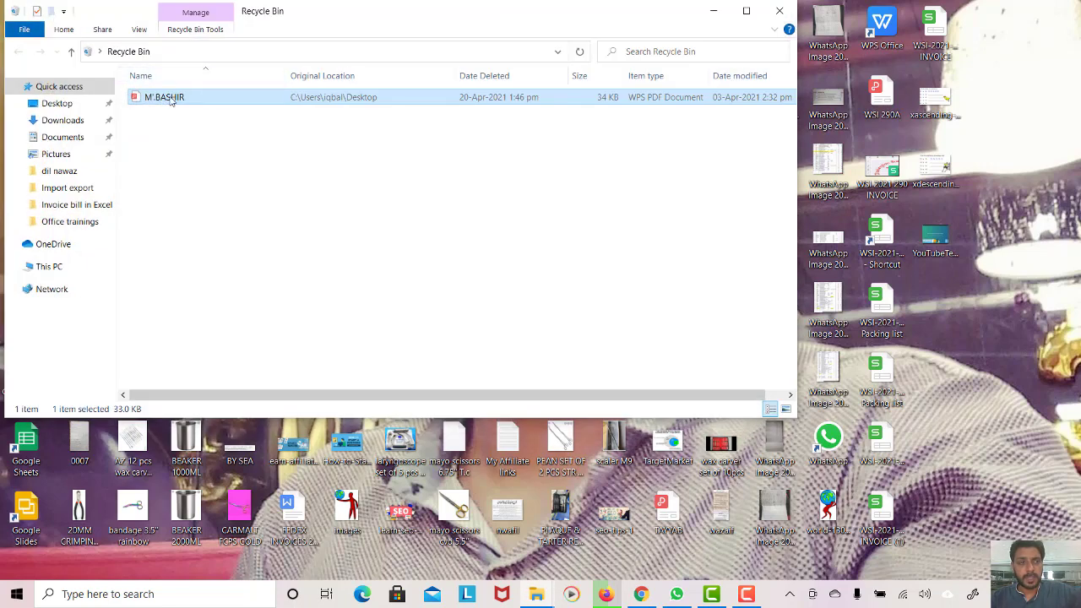
pyautogui.rightClick(170, 98)
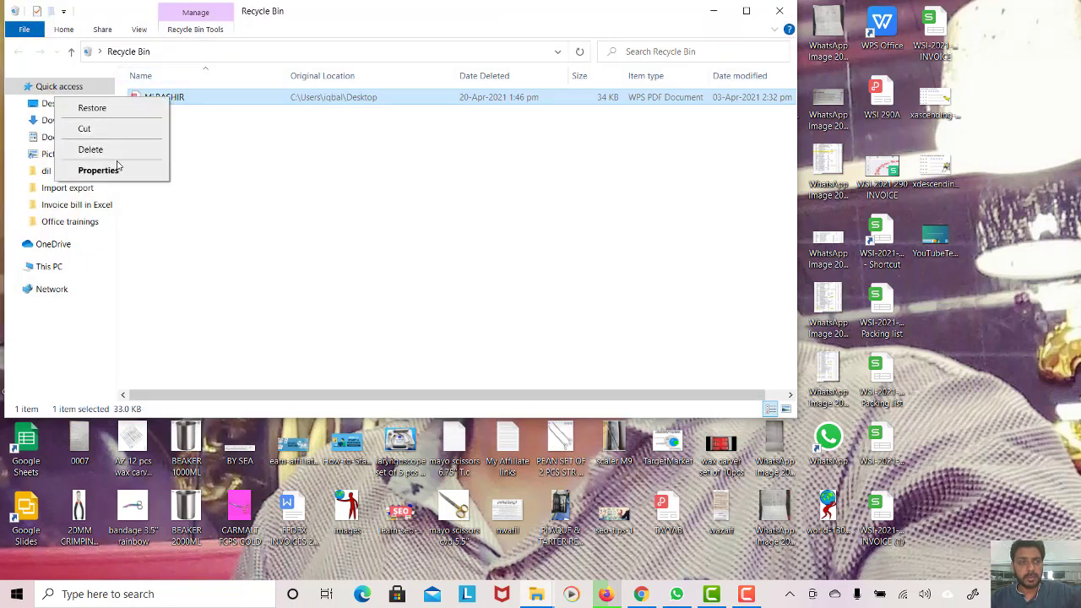
pyautogui.click(92, 108)
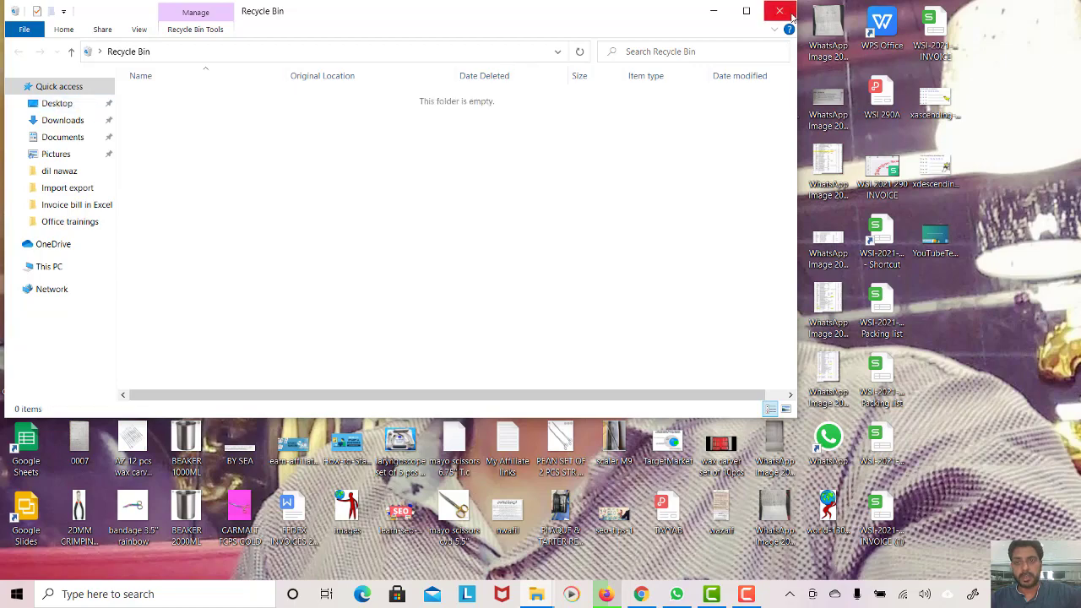
pyautogui.click(778, 10)
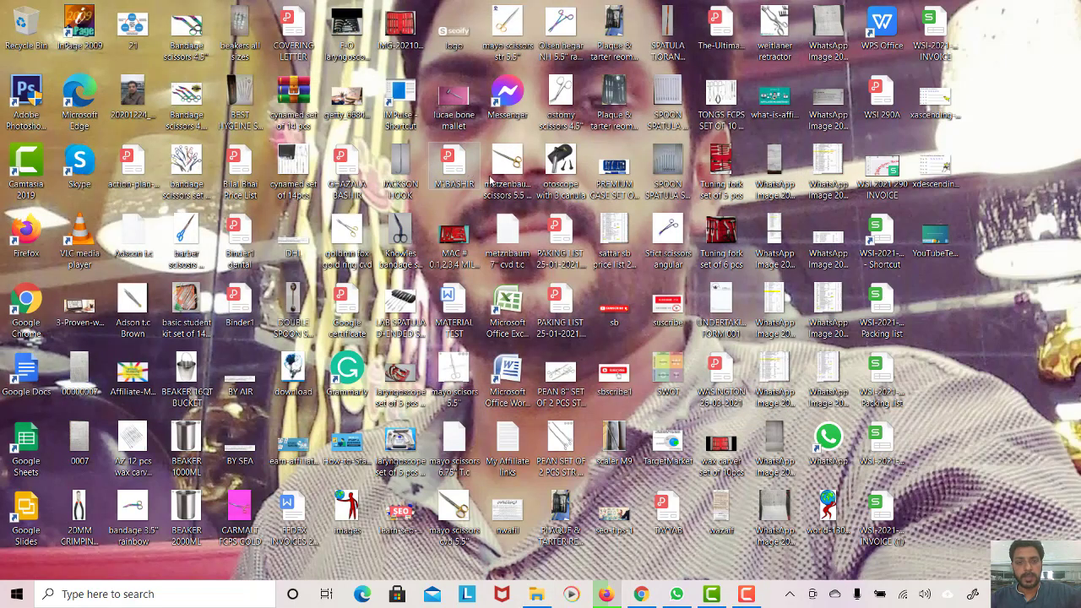
# Step: Refresh the desktop several times
pyautogui.rightClick(1057, 205)
pyautogui.click(1002, 243)
pyautogui.rightClick(1004, 245)
pyautogui.click(984, 282)
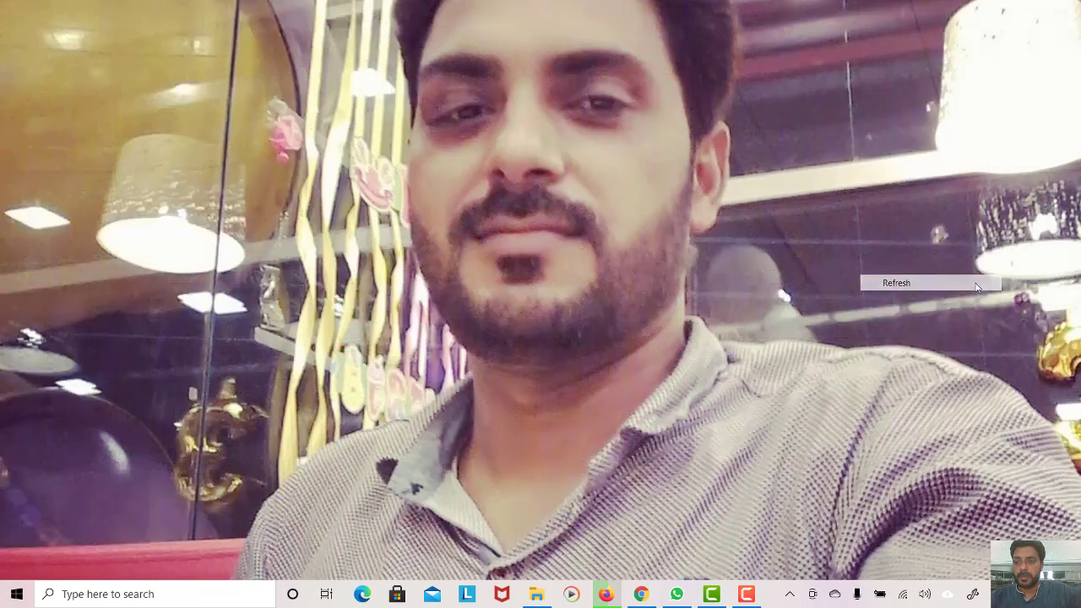
pyautogui.rightClick(980, 281)
pyautogui.click(944, 330)
pyautogui.rightClick(996, 307)
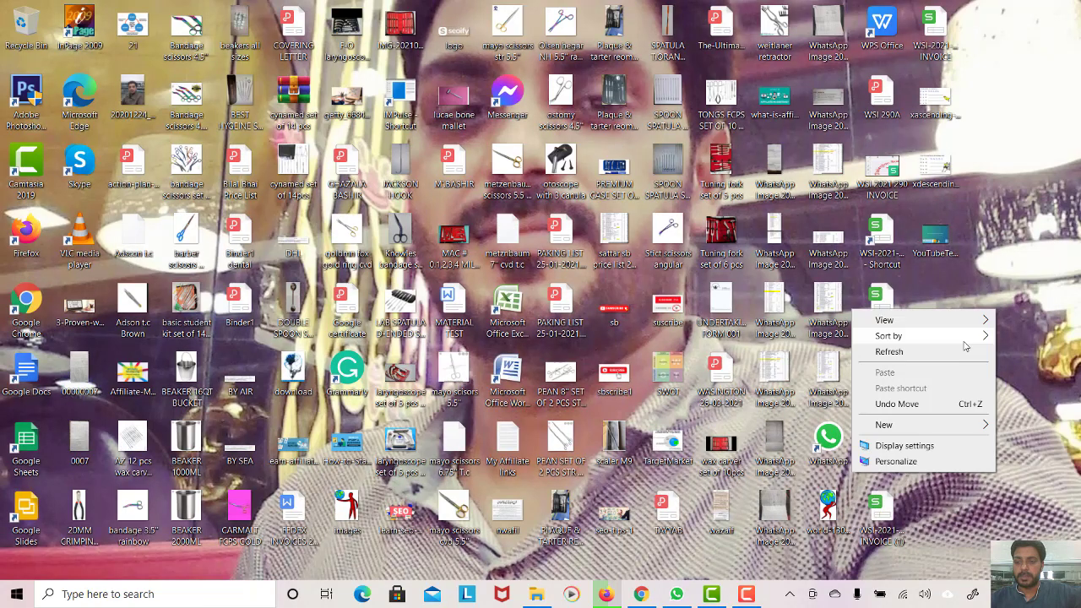
pyautogui.click(965, 345)
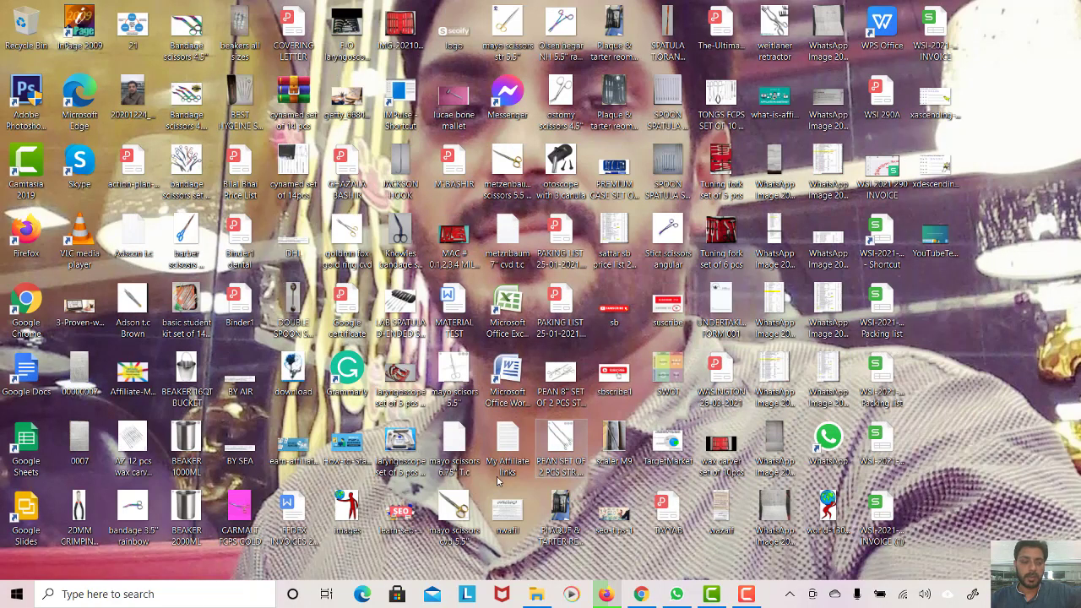
# Step: Open Default Programs in Control Panel, view the default apps settings, and close both windows
pyautogui.click(143, 593)
pyautogui.write('con')
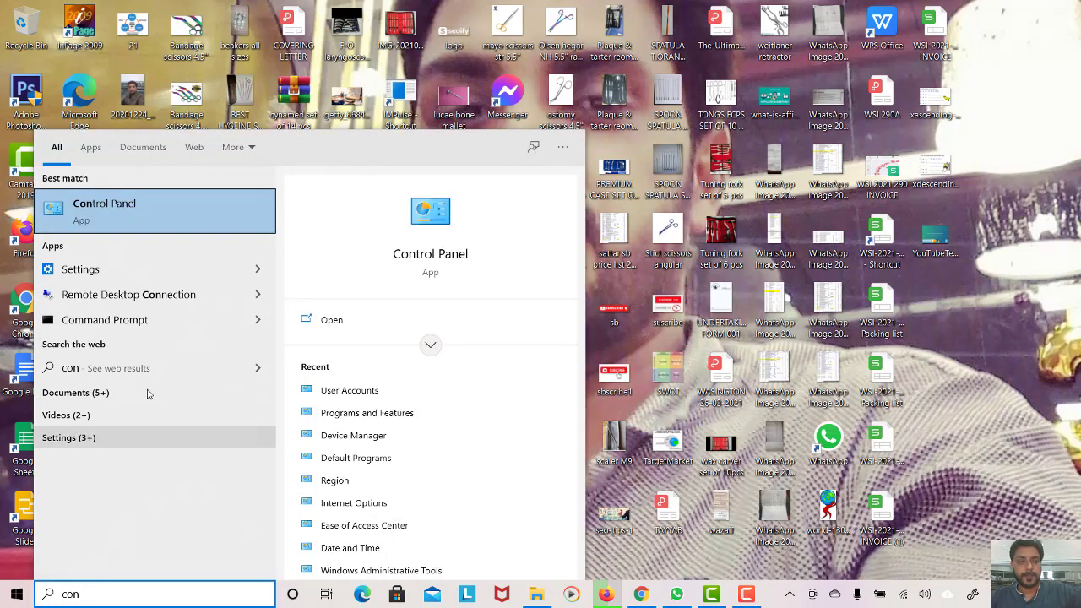
pyautogui.click(109, 207)
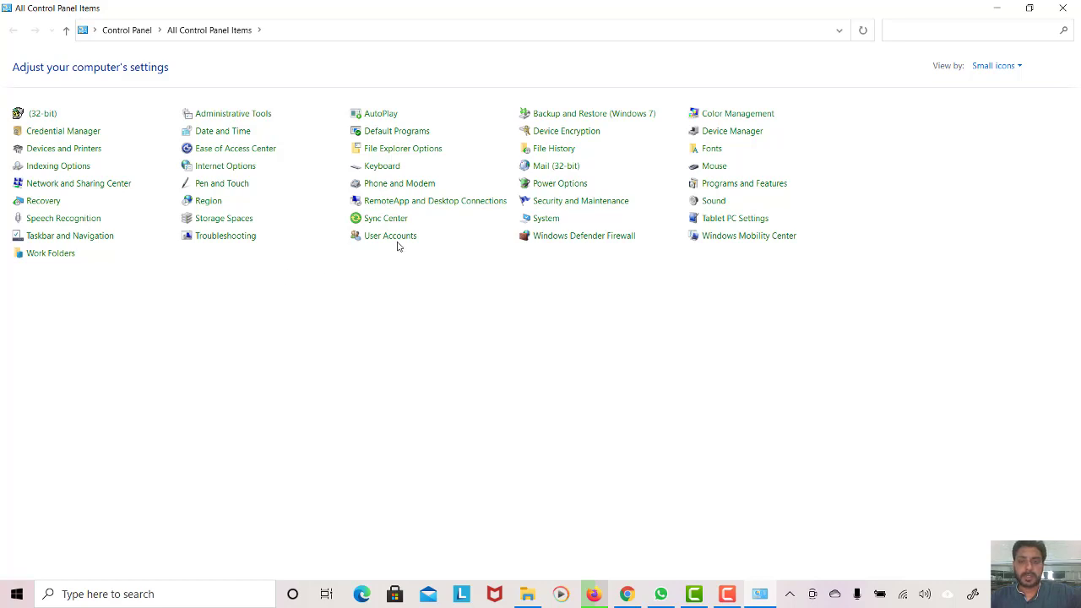
pyautogui.click(393, 134)
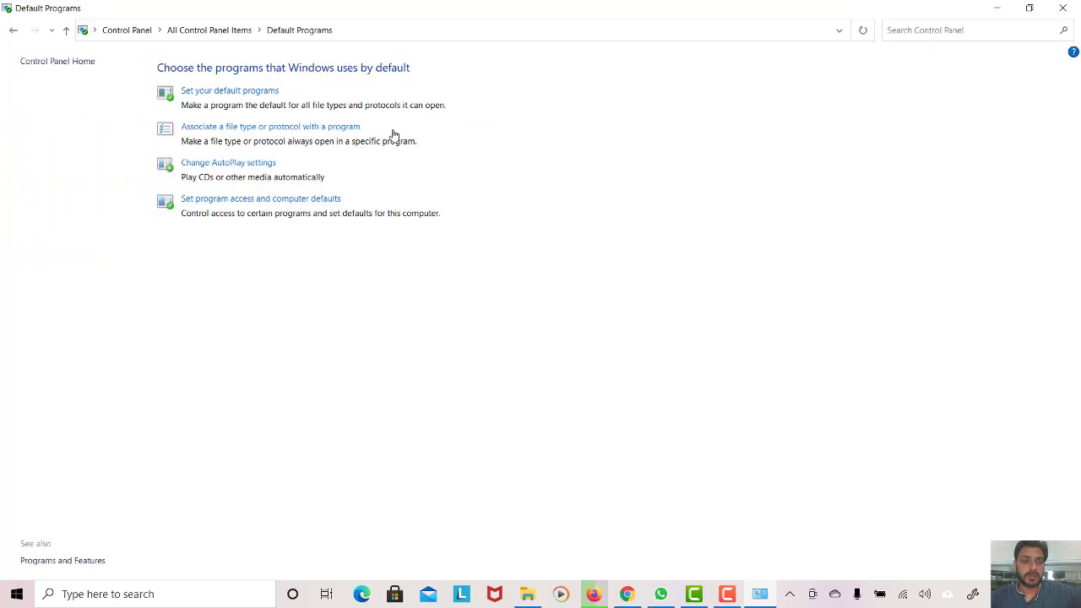
pyautogui.click(219, 94)
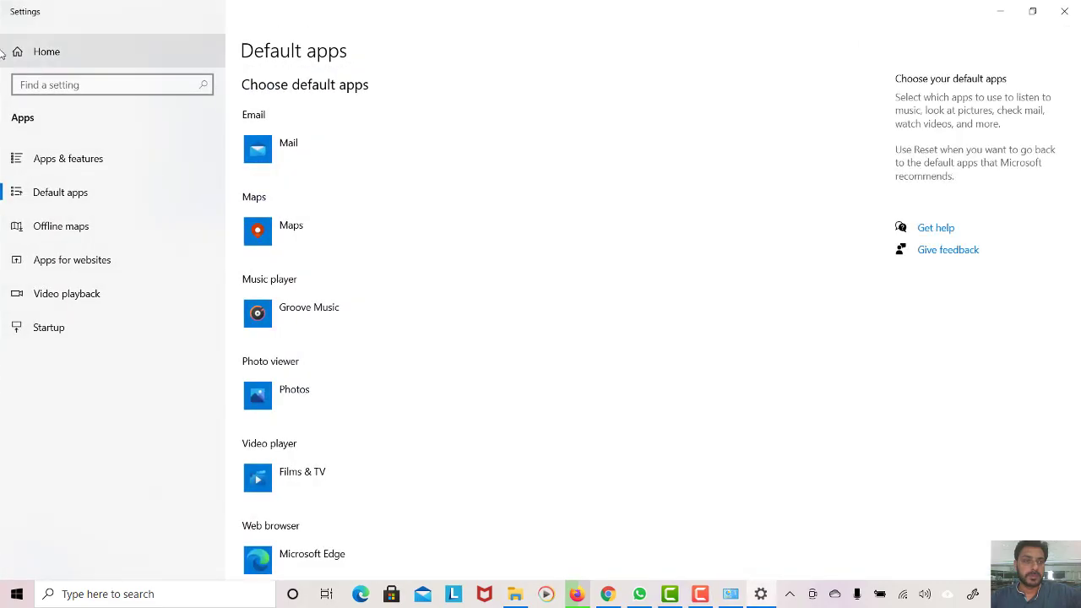
pyautogui.click(1064, 11)
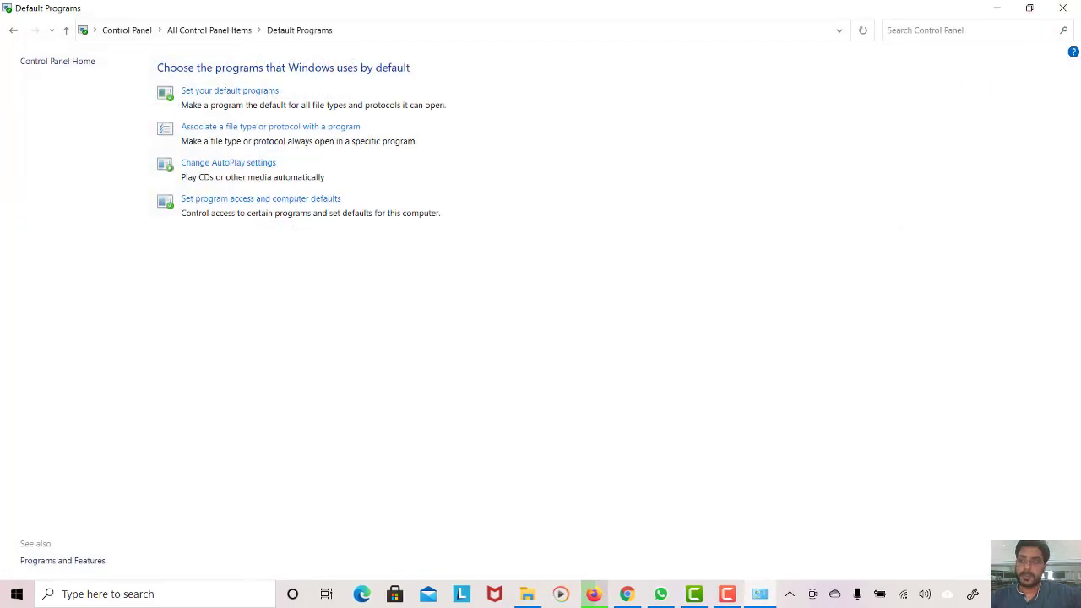
pyautogui.click(1065, 9)
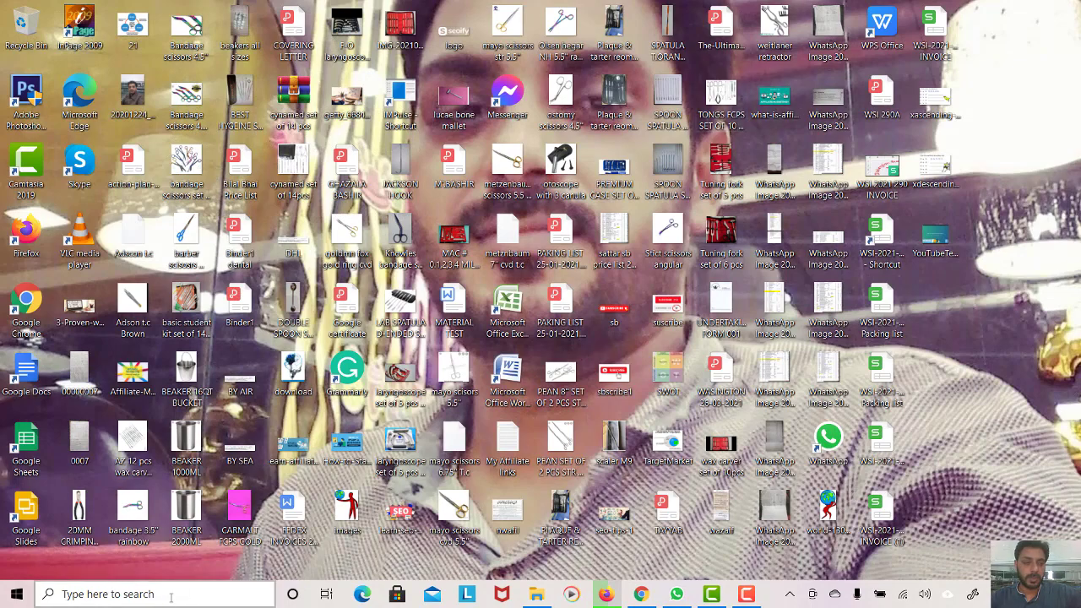
# Step: Reopen Control Panel and display the installed programs list in Programs and Features
pyautogui.click(171, 594)
pyautogui.write('co')
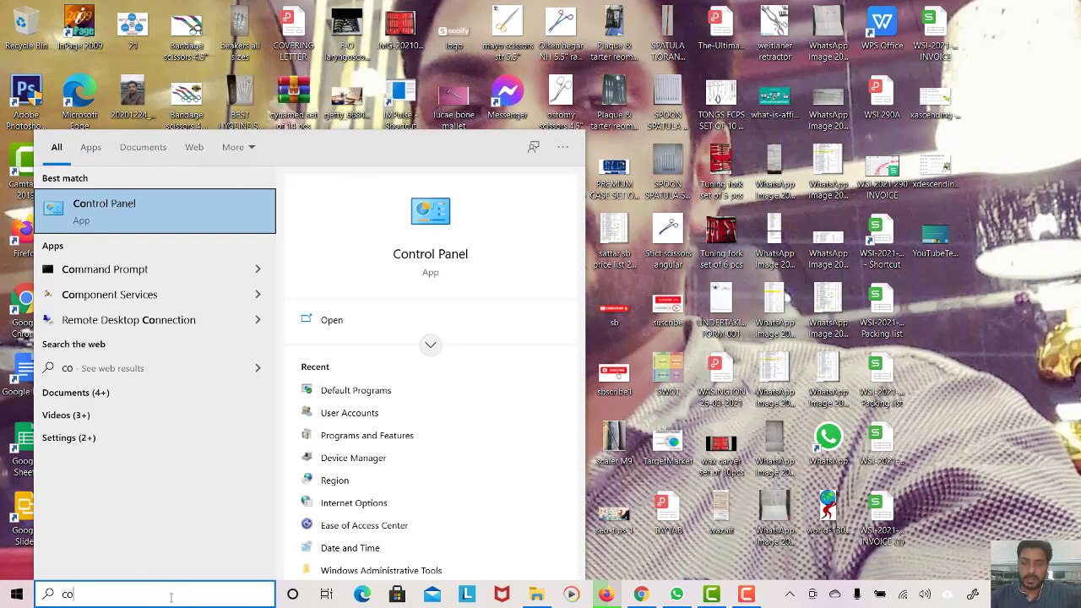
pyautogui.press('Return')
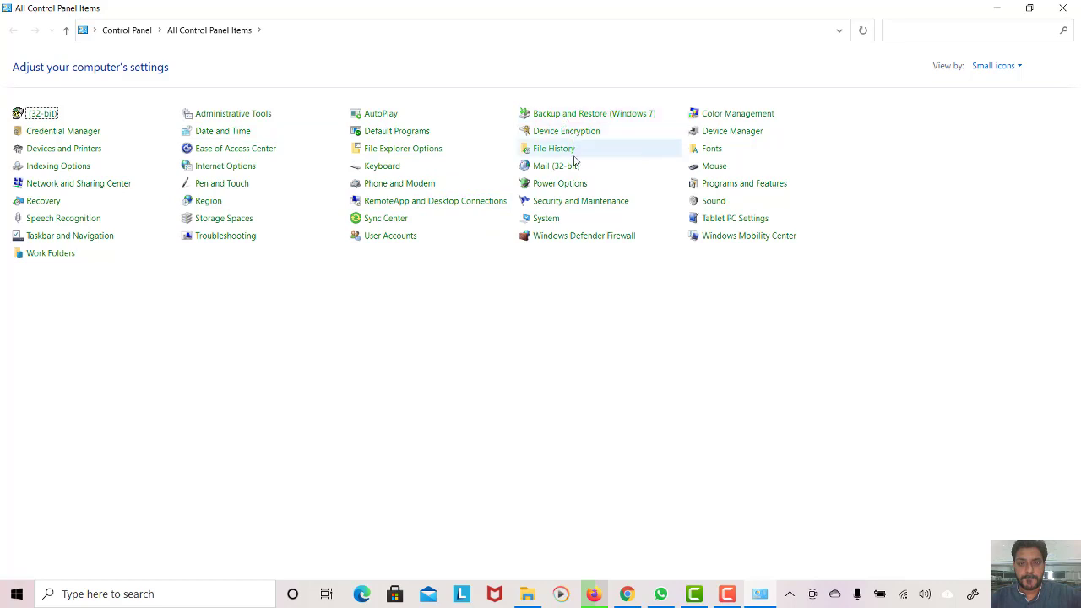
pyautogui.click(730, 186)
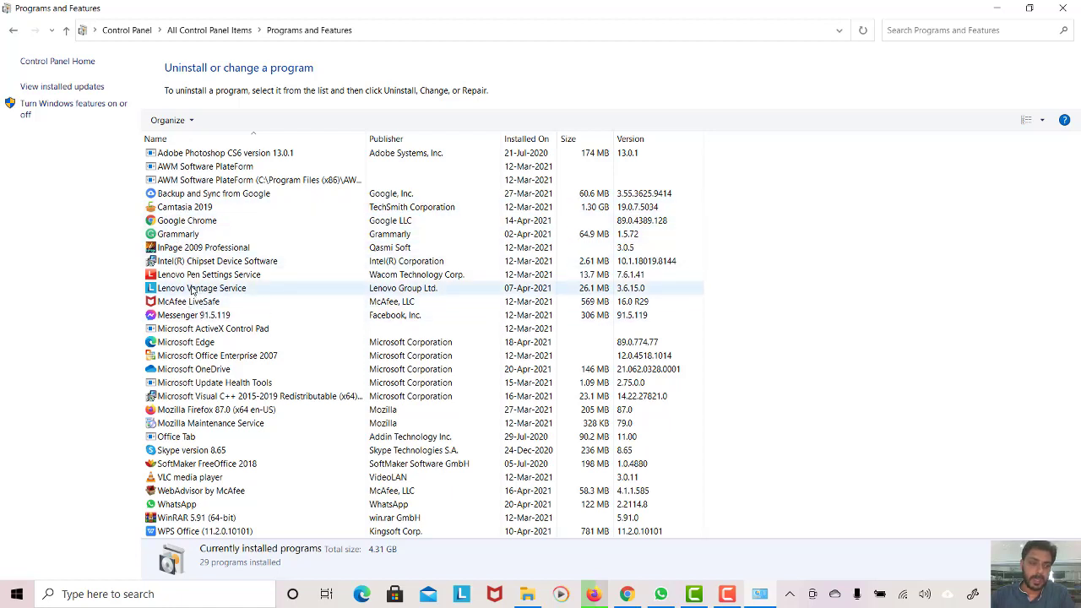
# Step: Uninstall Skype version 8.65 with all its components and close Programs and Features
pyautogui.click(194, 453)
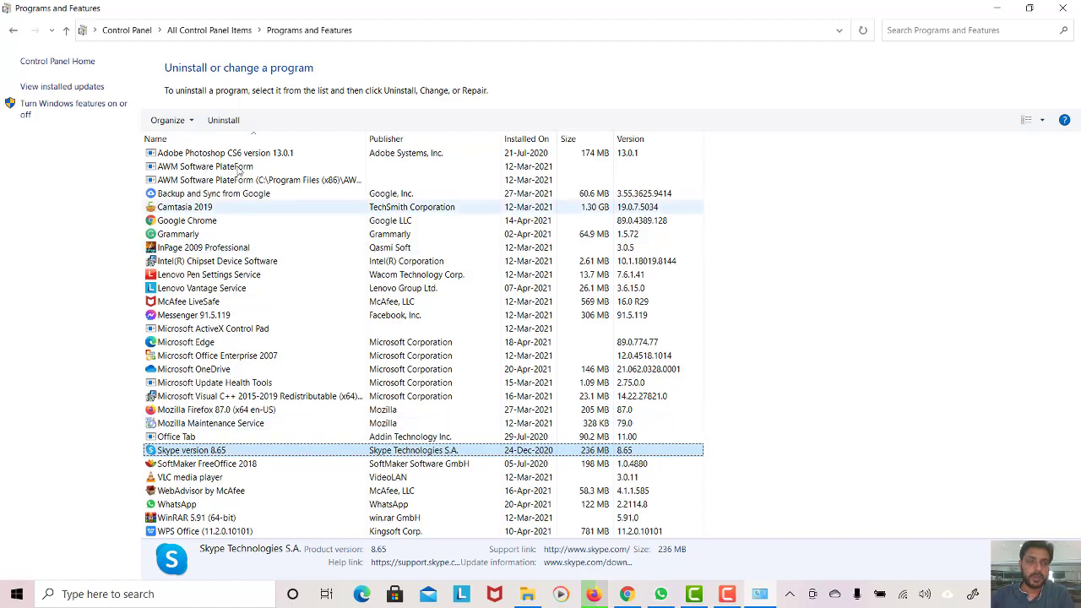
pyautogui.click(224, 121)
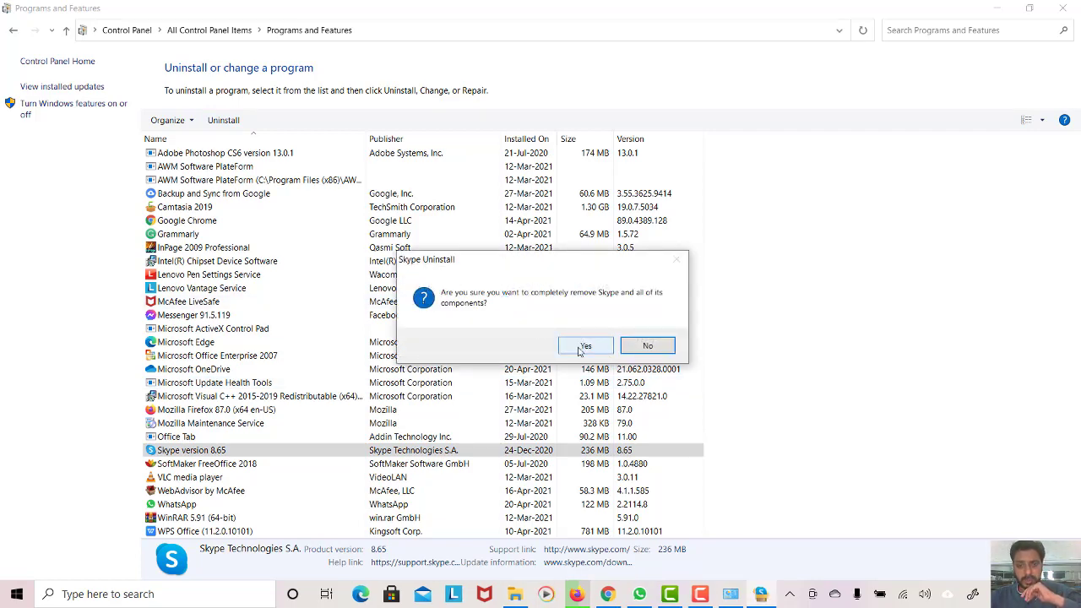
pyautogui.click(589, 346)
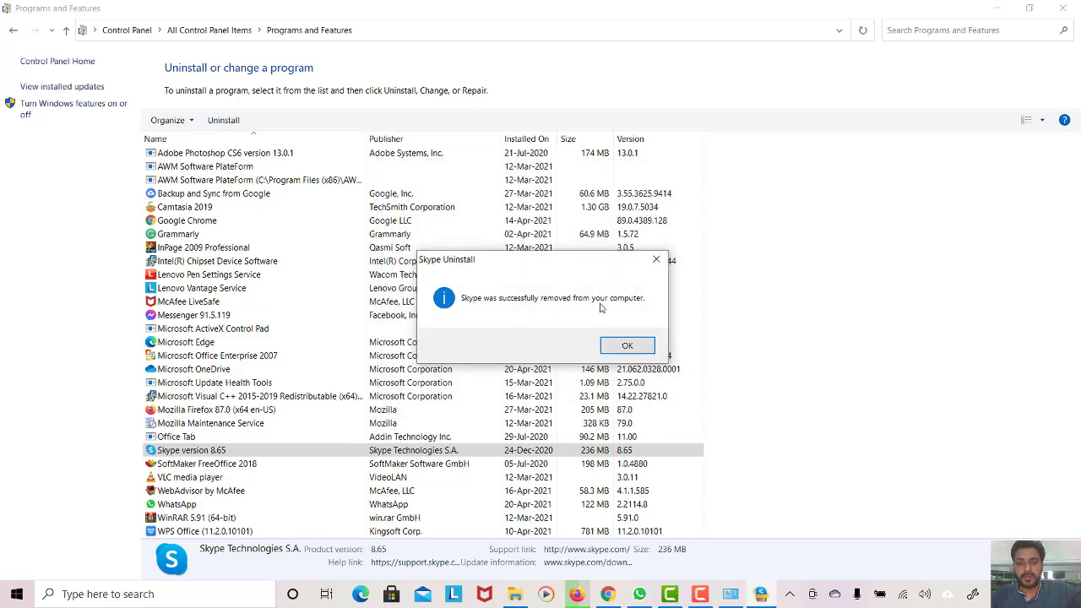
pyautogui.click(626, 345)
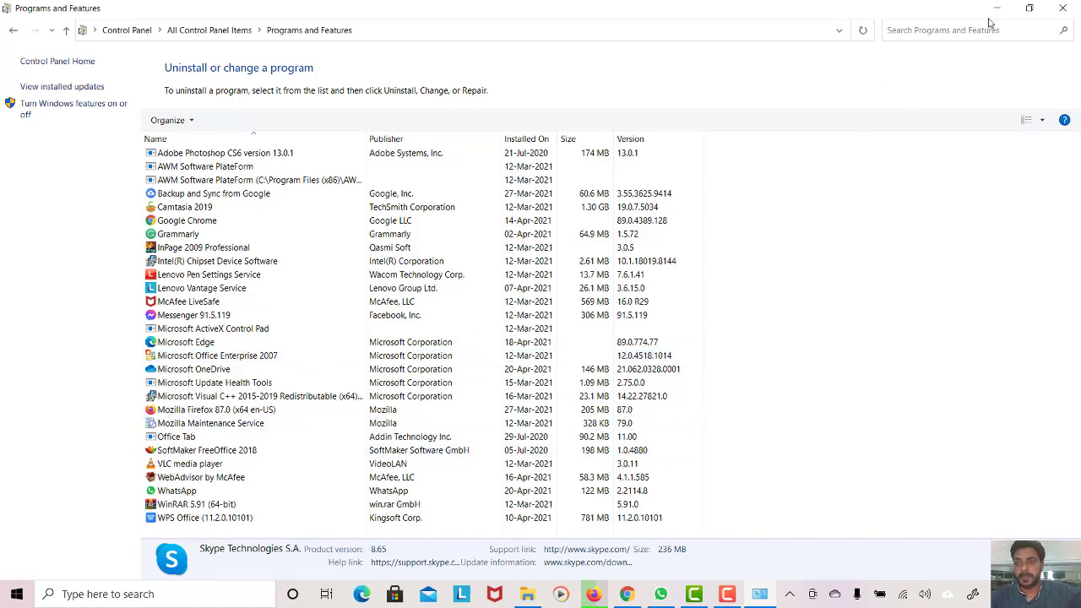
pyautogui.click(1068, 10)
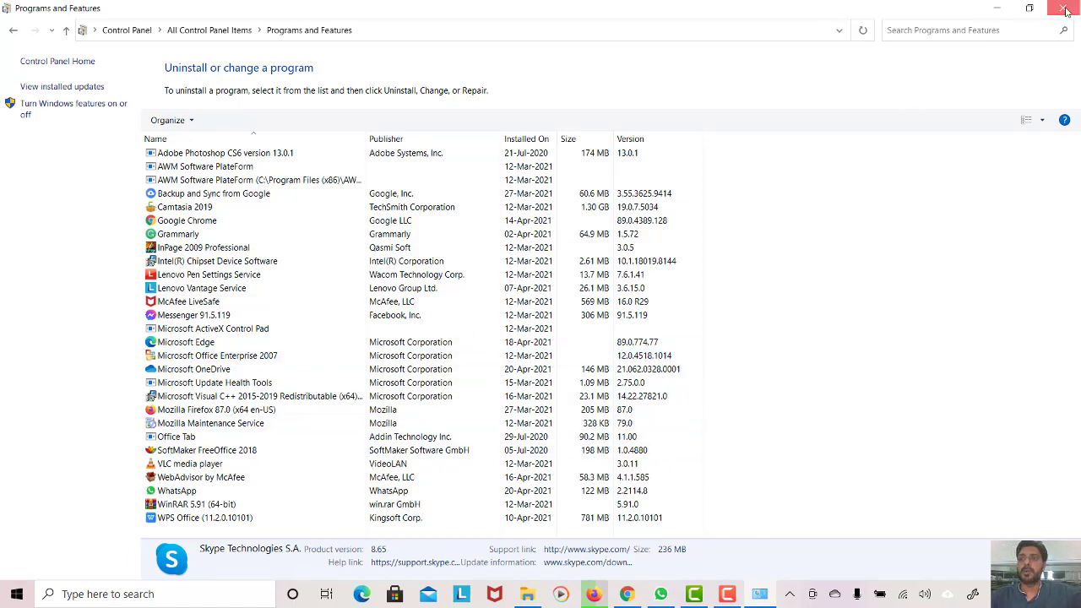
# Step: Refresh the desktop repeatedly after the Skype removal
pyautogui.rightClick(1011, 187)
pyautogui.click(989, 224)
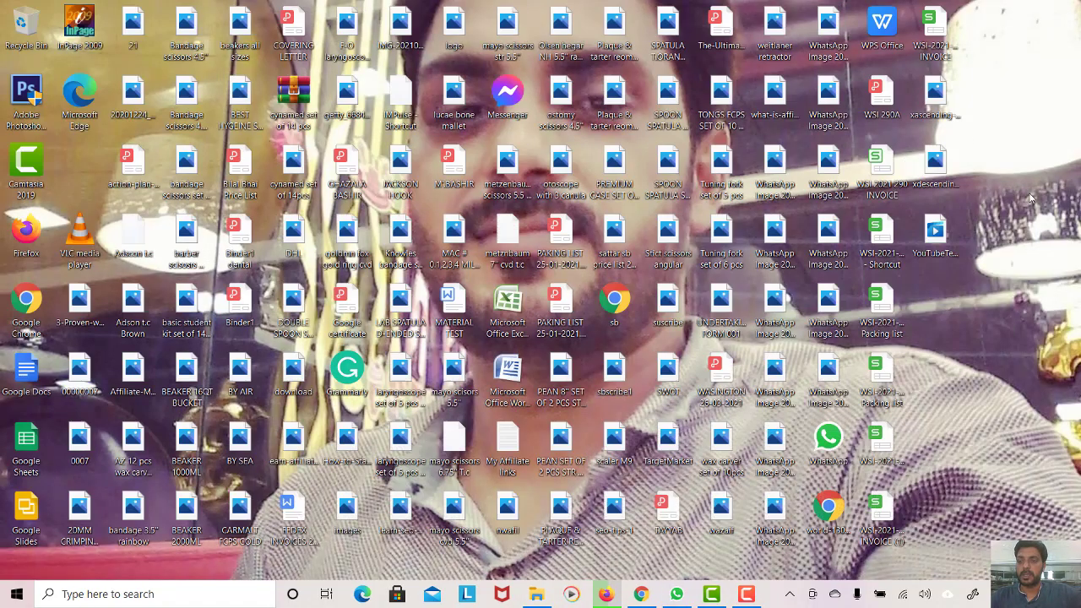
pyautogui.rightClick(992, 196)
pyautogui.click(990, 231)
pyautogui.rightClick(991, 223)
pyautogui.click(990, 257)
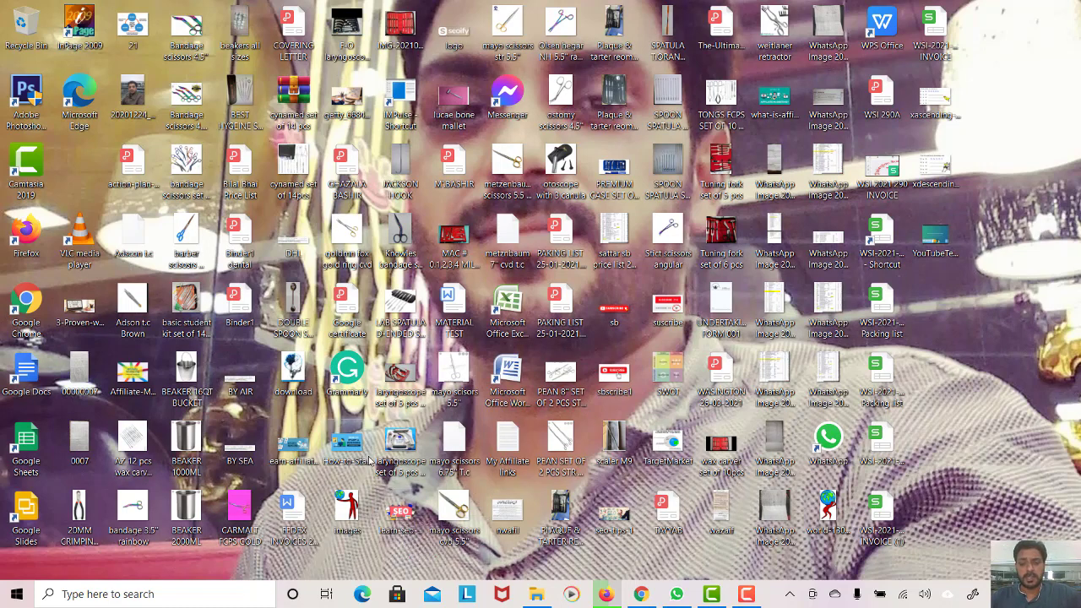
pyautogui.rightClick(1002, 145)
pyautogui.click(993, 184)
pyautogui.rightClick(1055, 159)
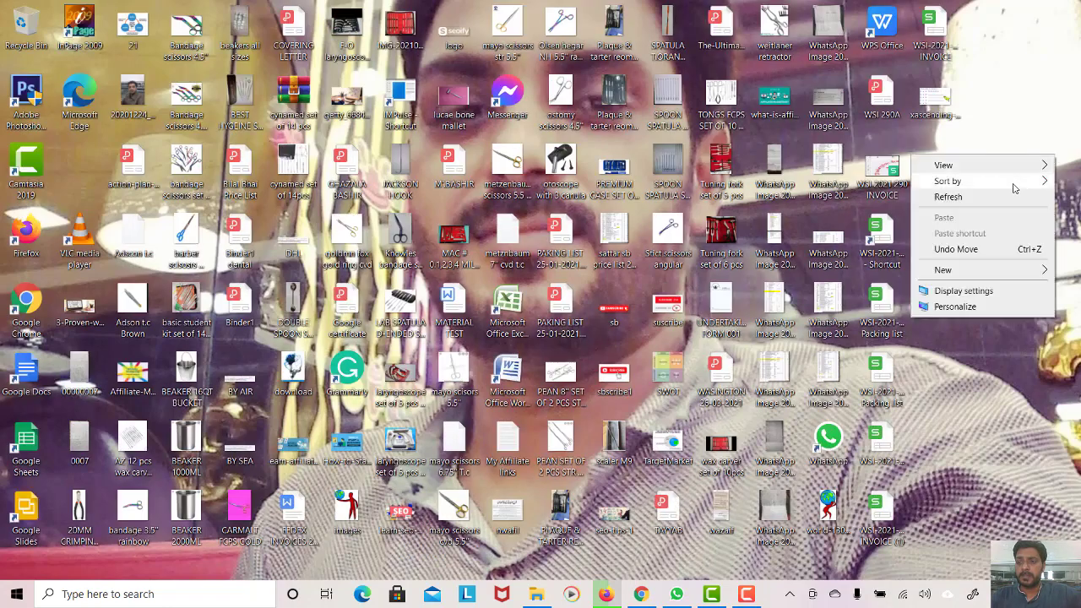
pyautogui.click(1006, 193)
pyautogui.rightClick(1005, 197)
pyautogui.rightClick(995, 239)
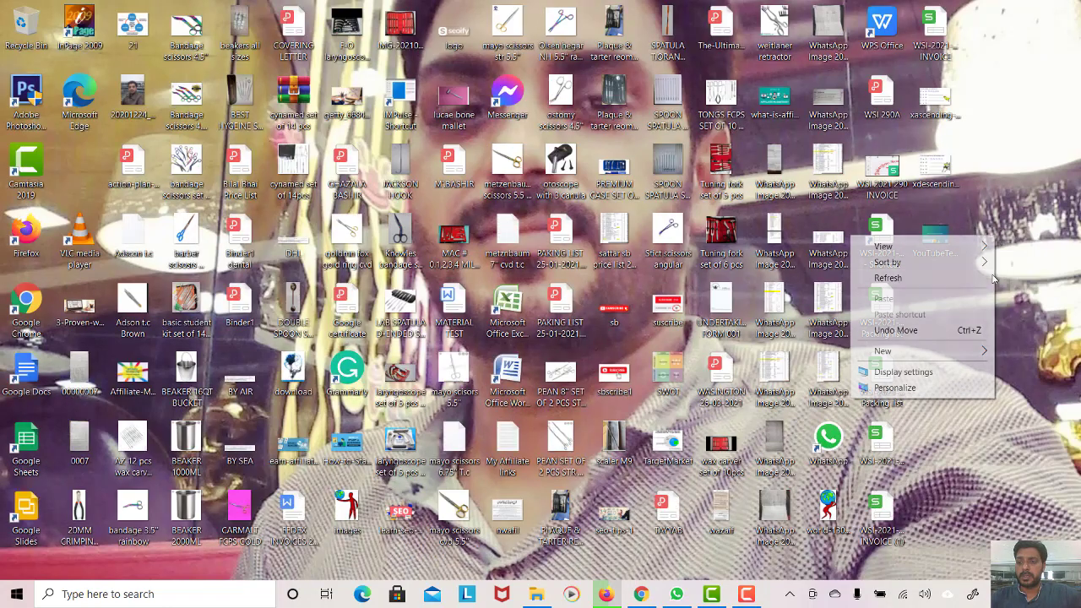
pyautogui.click(929, 258)
# Step: Switch to Chrome and search Google for "download typing master 2002" in a new tab
pyautogui.click(637, 595)
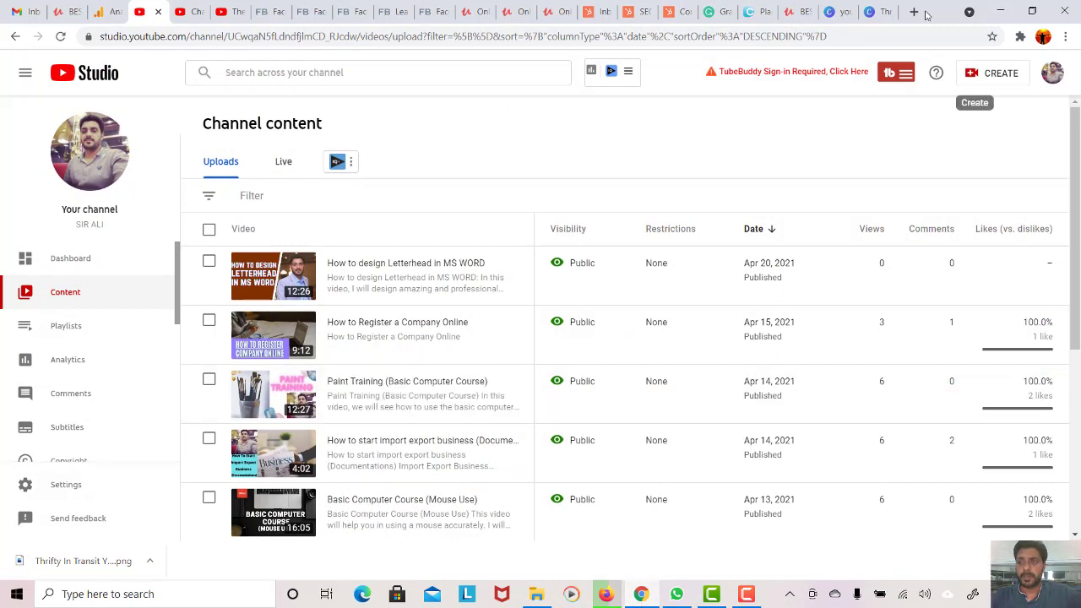
pyautogui.click(913, 12)
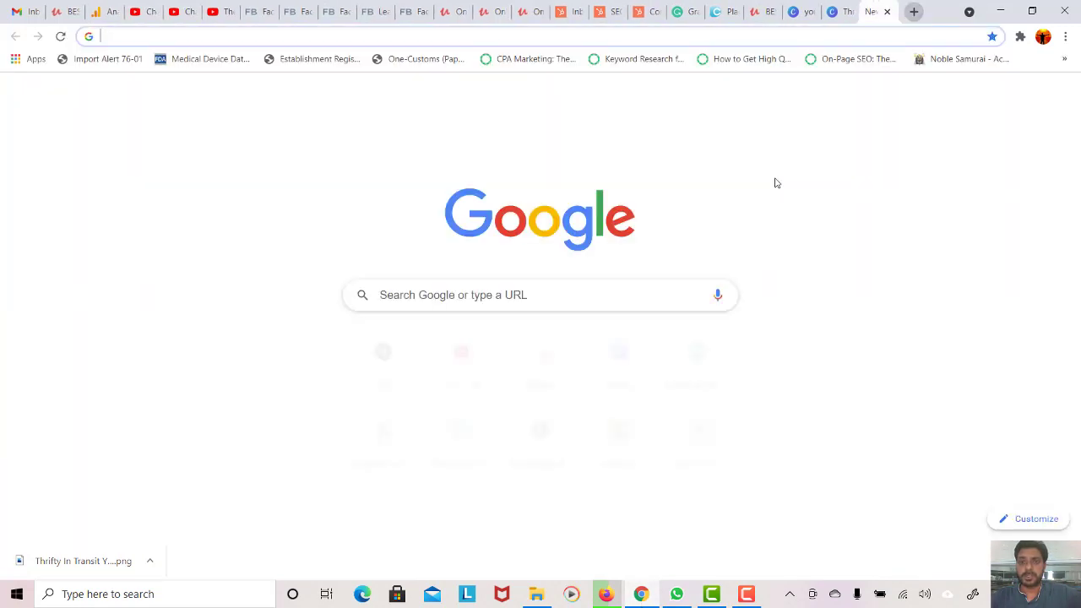
pyautogui.click(579, 295)
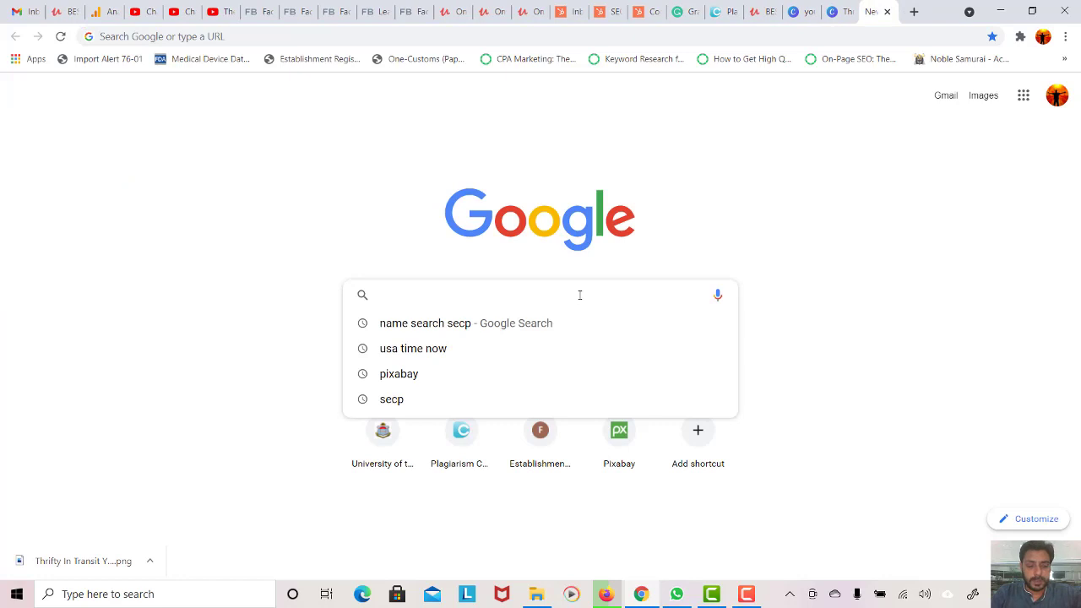
pyautogui.write('download ')
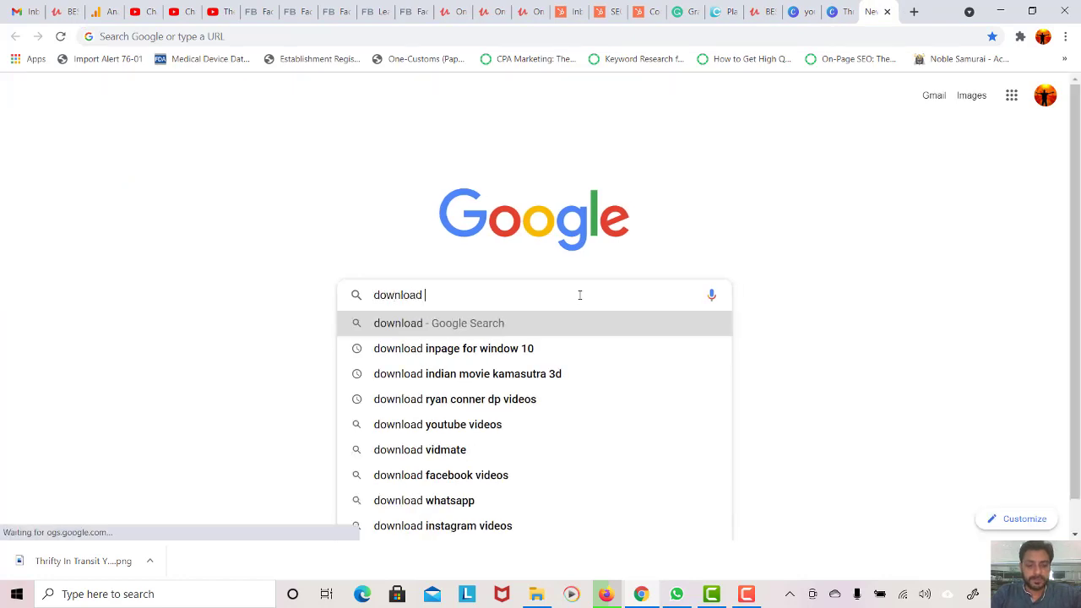
pyautogui.write('ty')
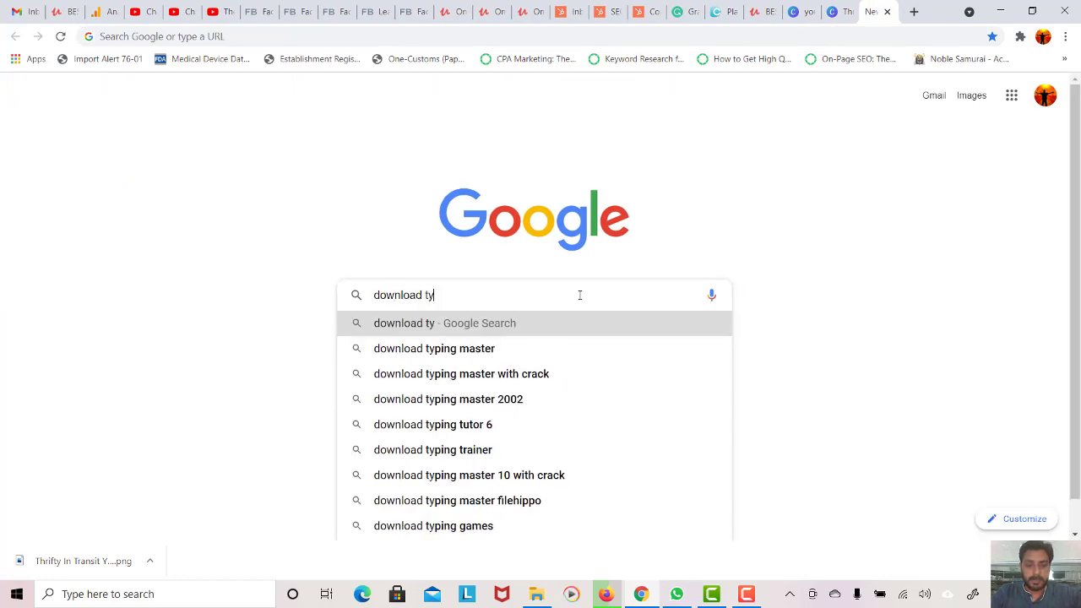
pyautogui.write('ping')
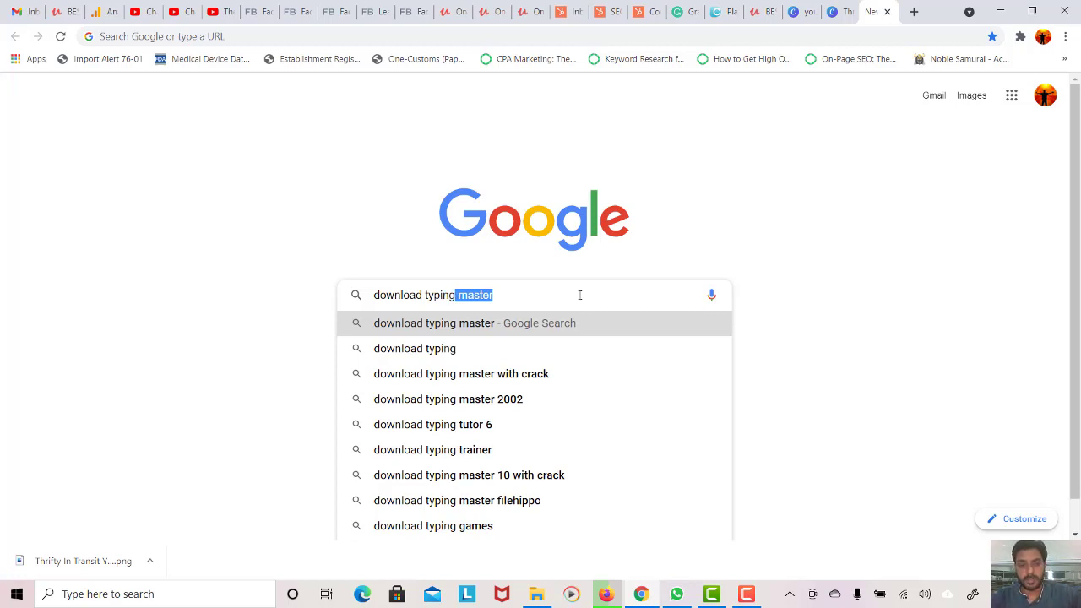
pyautogui.press('Down')
pyautogui.press('Down')
pyautogui.press('Down')
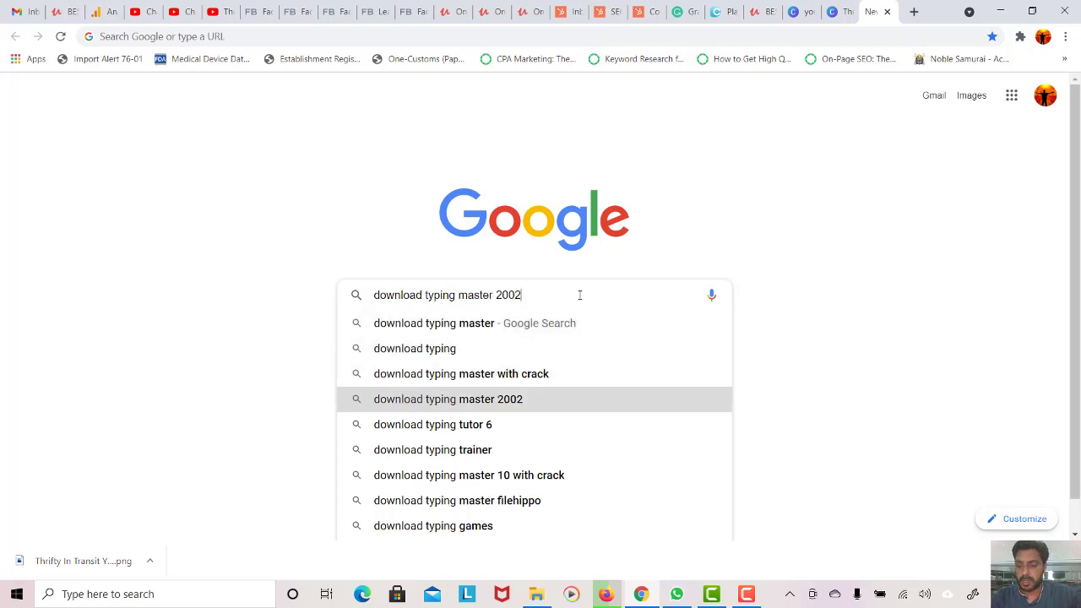
pyautogui.press('Return')
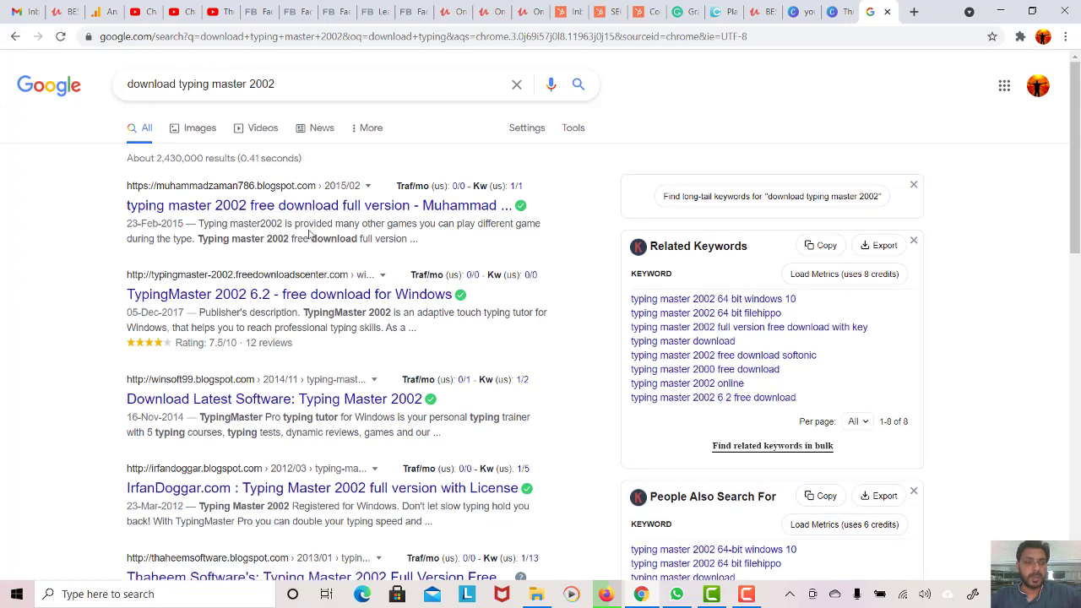
# Step: Open the "TypingMaster 2002 6.2 - free download for Windows" result in a new tab and switch to that tab
pyautogui.scroll(-1, 309, 258)
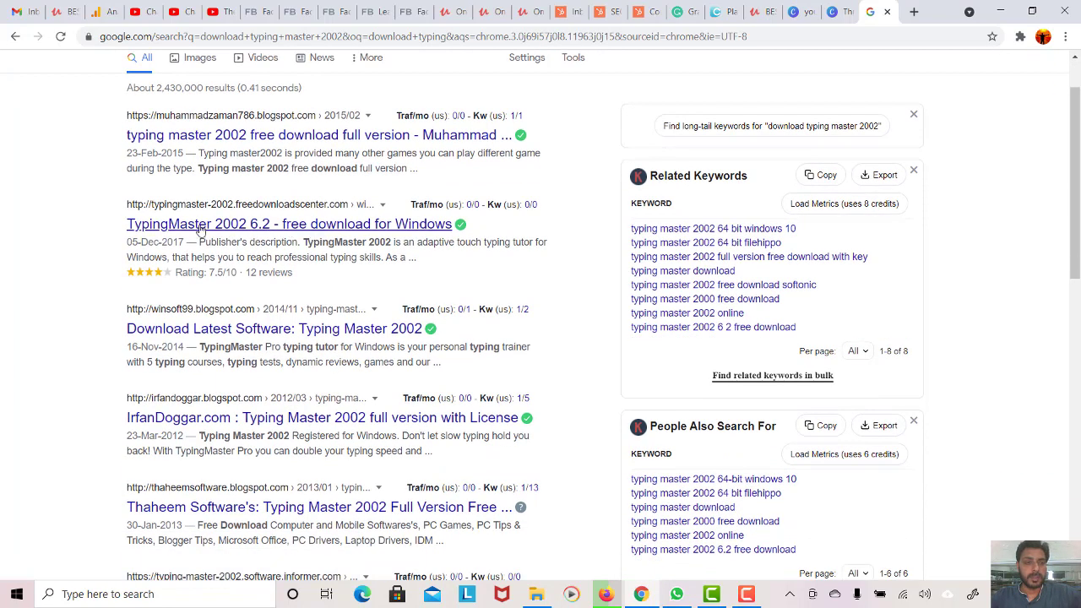
pyautogui.rightClick(259, 228)
pyautogui.click(287, 236)
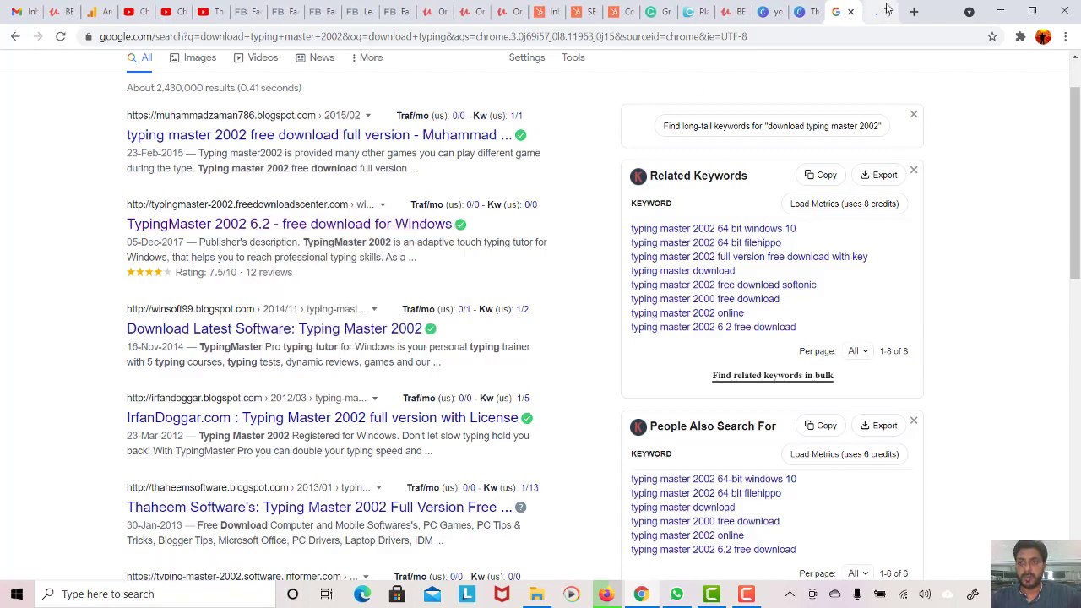
pyautogui.hotkey('ctrl', 'Tab')
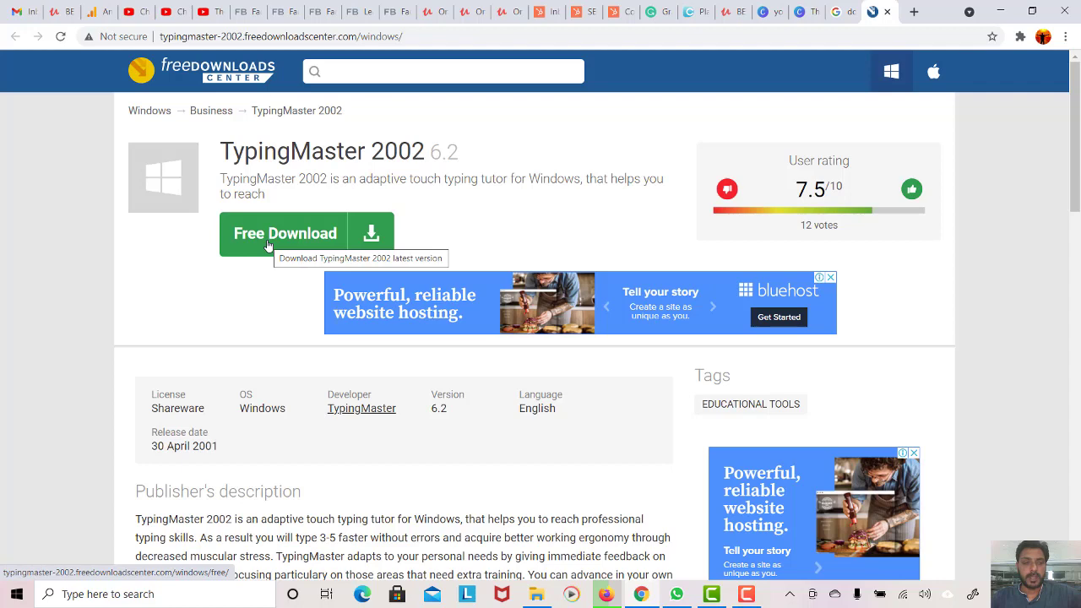
# Step: Follow the TypingMaster 2002 free download links to the typingmaster.com site, closing the advertisement on the way
pyautogui.scroll(-3, 269, 245)
pyautogui.scroll(2, 269, 245)
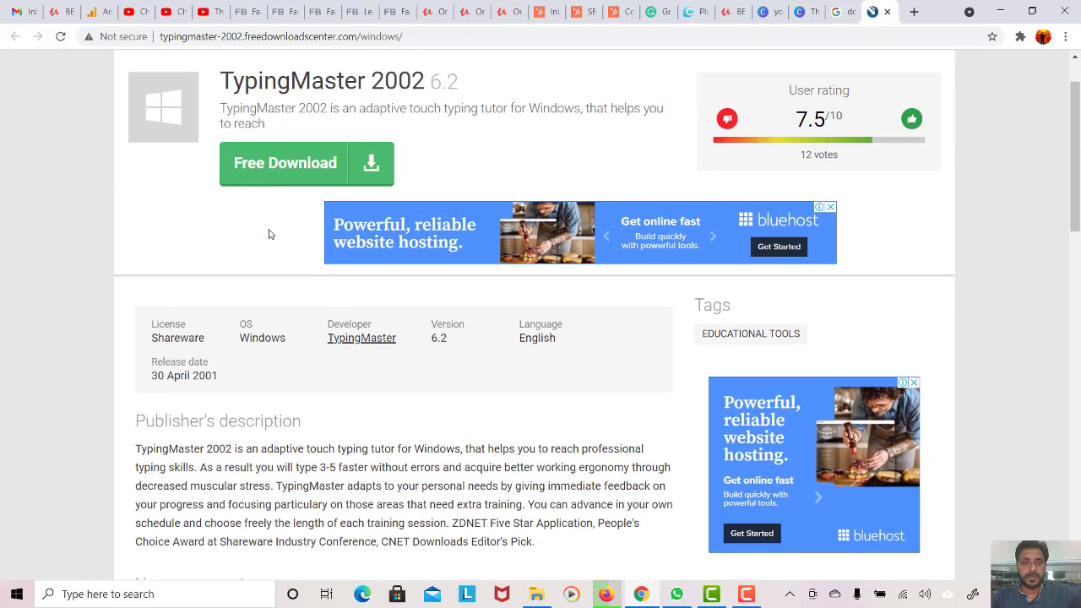
pyautogui.click(270, 169)
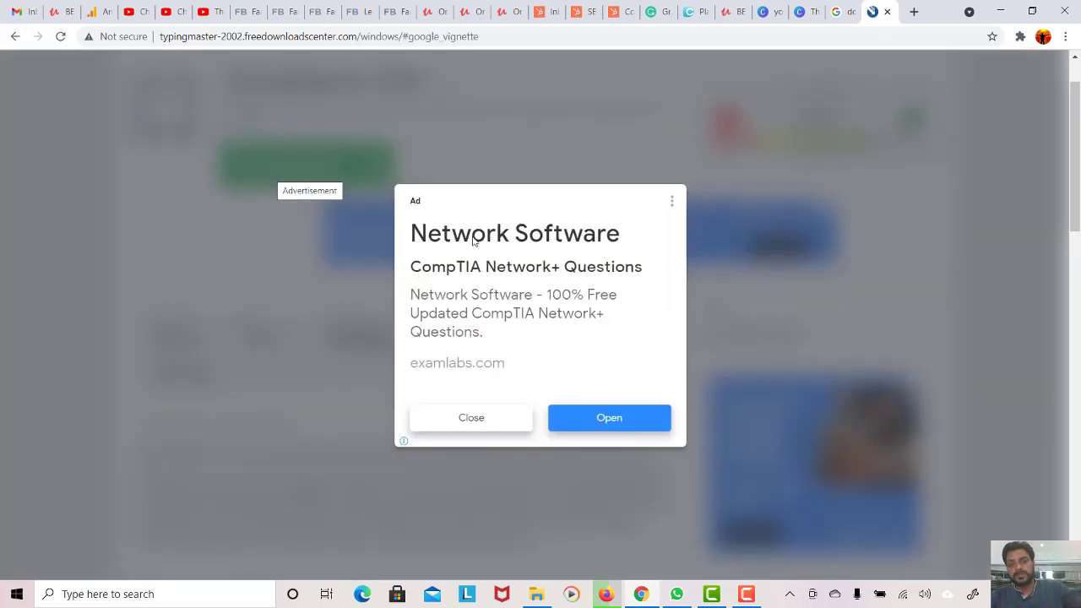
pyautogui.click(471, 420)
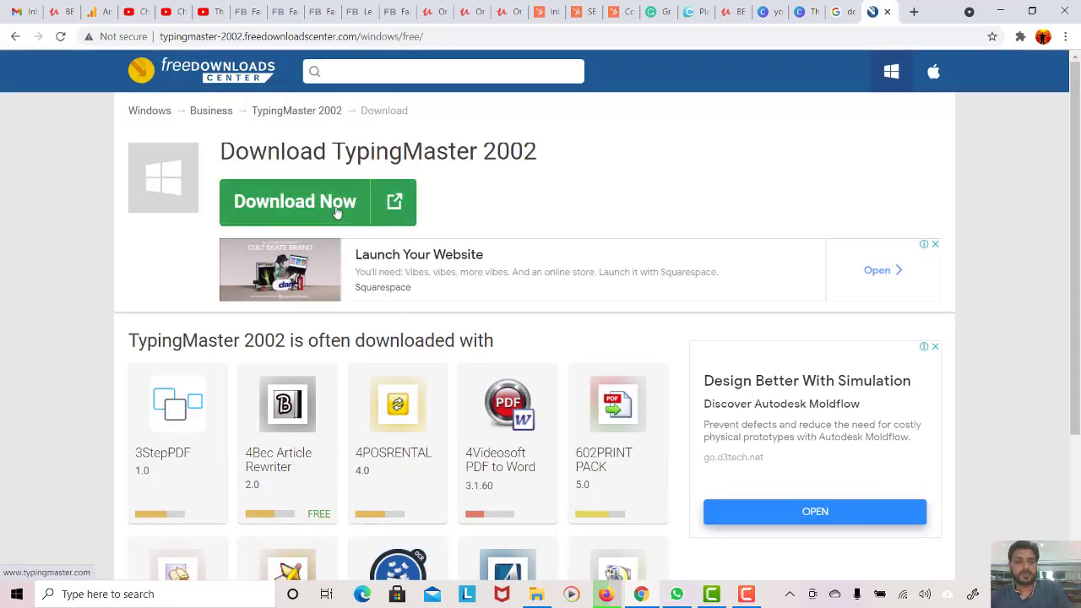
pyautogui.click(309, 211)
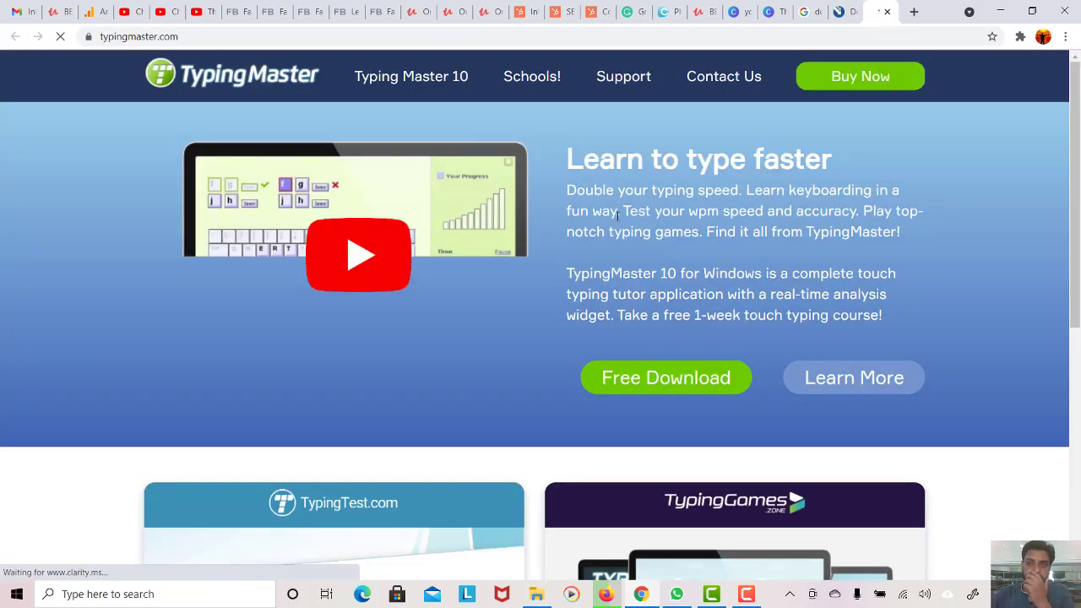
pyautogui.click(840, 11)
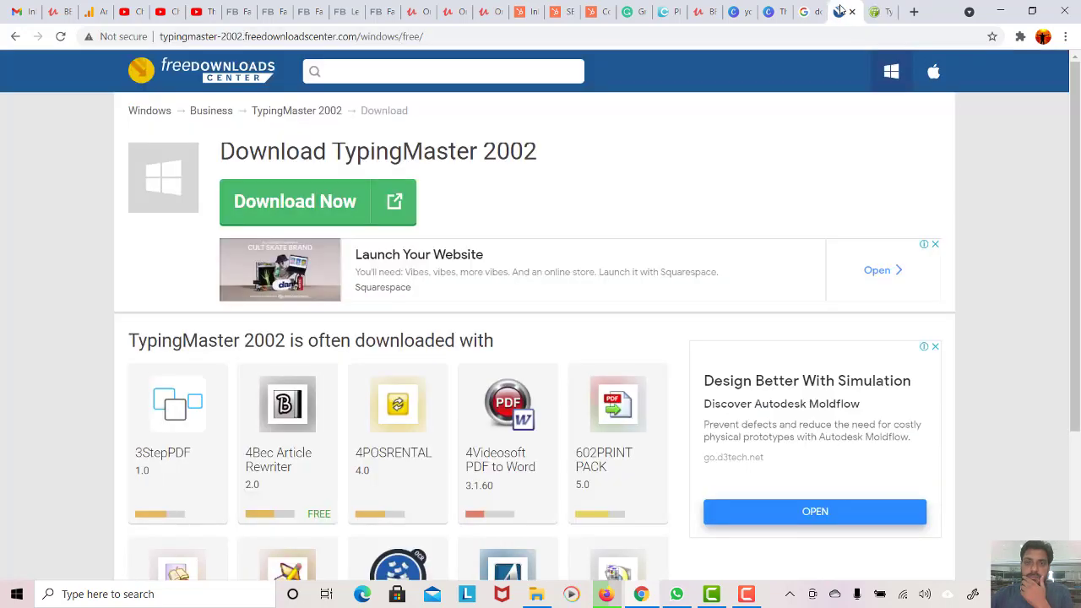
pyautogui.click(876, 9)
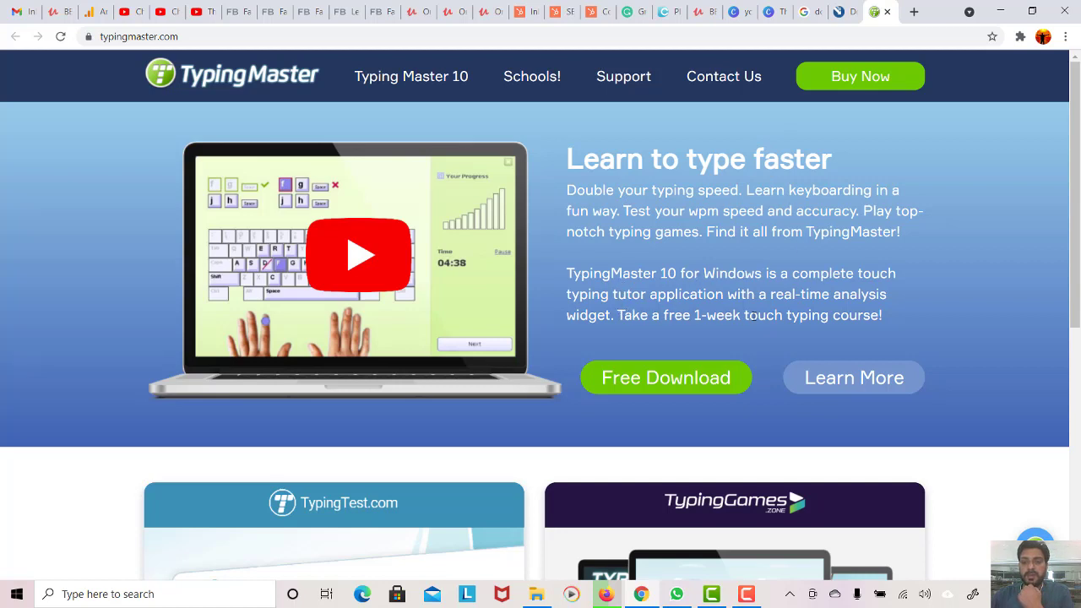
# Step: Open the free download page on typingmaster.com, look through the product description, and download TypingMaster 10
pyautogui.click(671, 387)
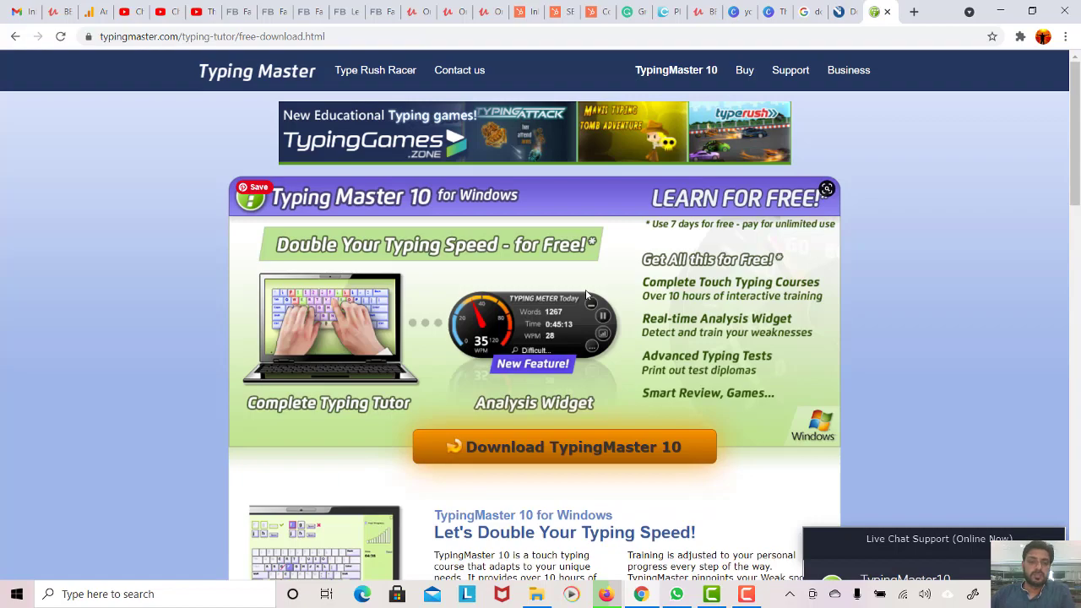
pyautogui.scroll(-3, 587, 294)
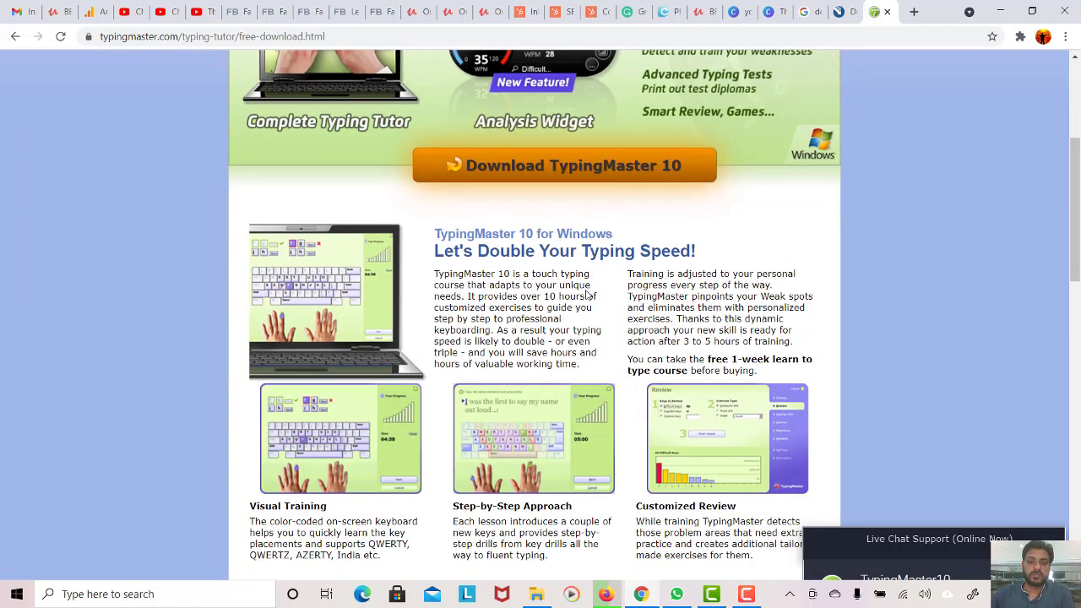
pyautogui.scroll(3, 586, 294)
pyautogui.scroll(-10, 586, 294)
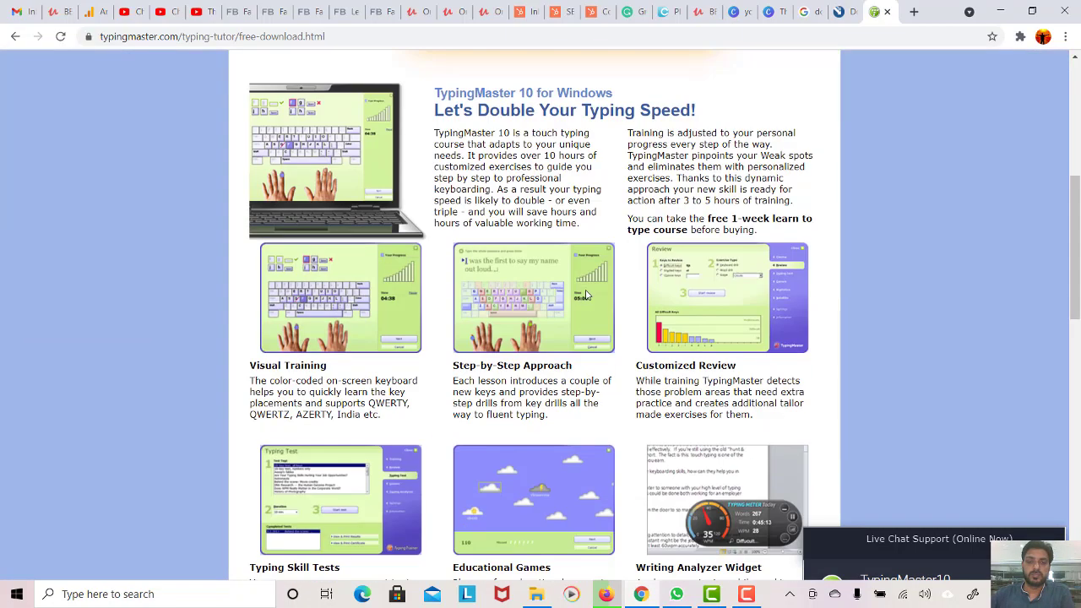
pyautogui.scroll(6, 586, 294)
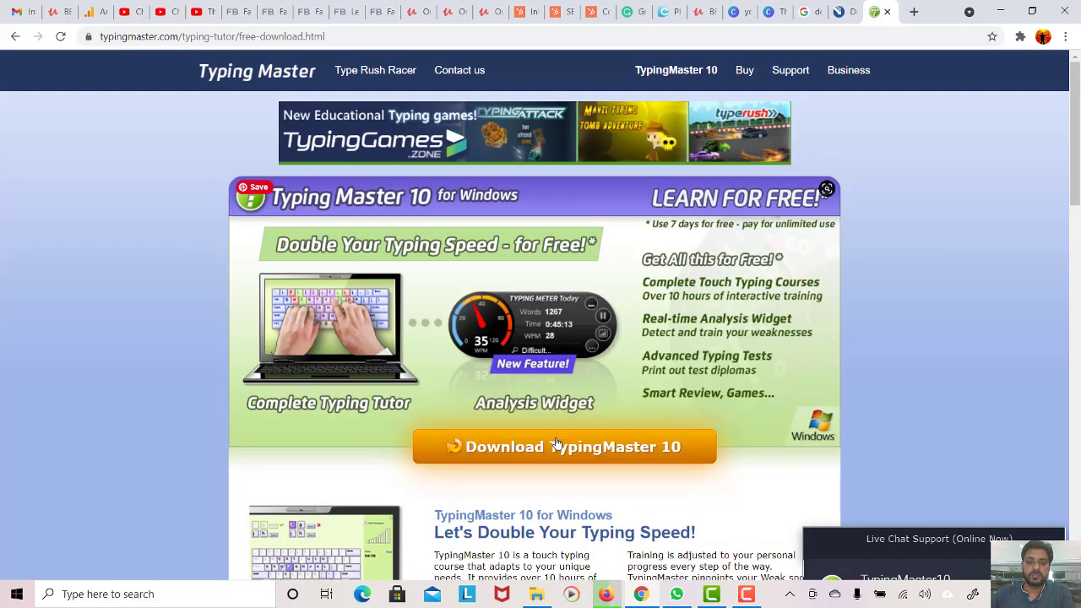
pyautogui.click(558, 450)
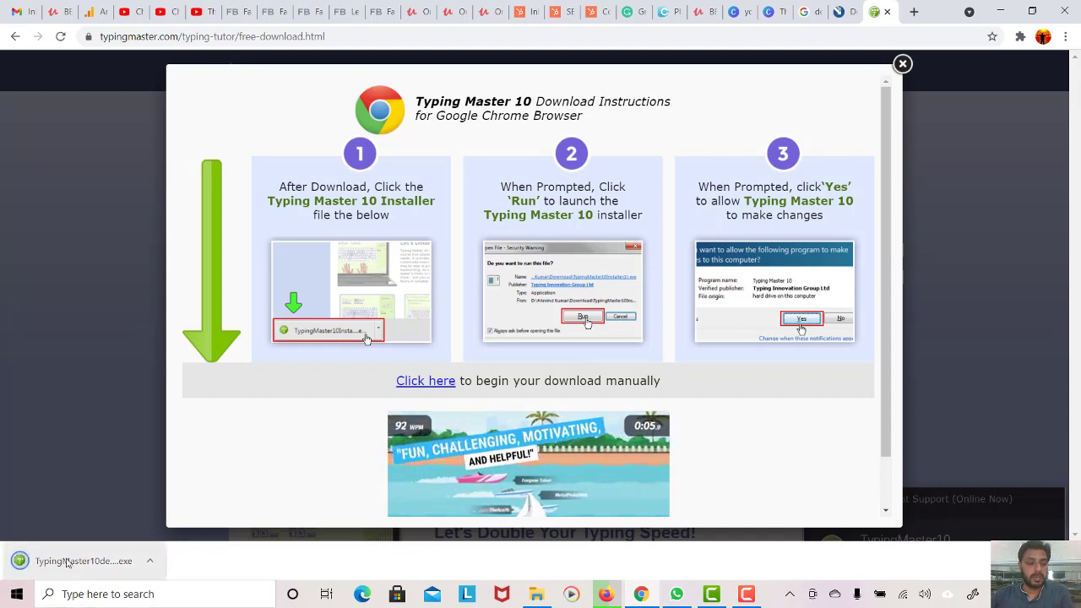
# Step: Run the downloaded TypingMaster 10 installer with English as the setup language and minimize the browser
pyautogui.click(63, 562)
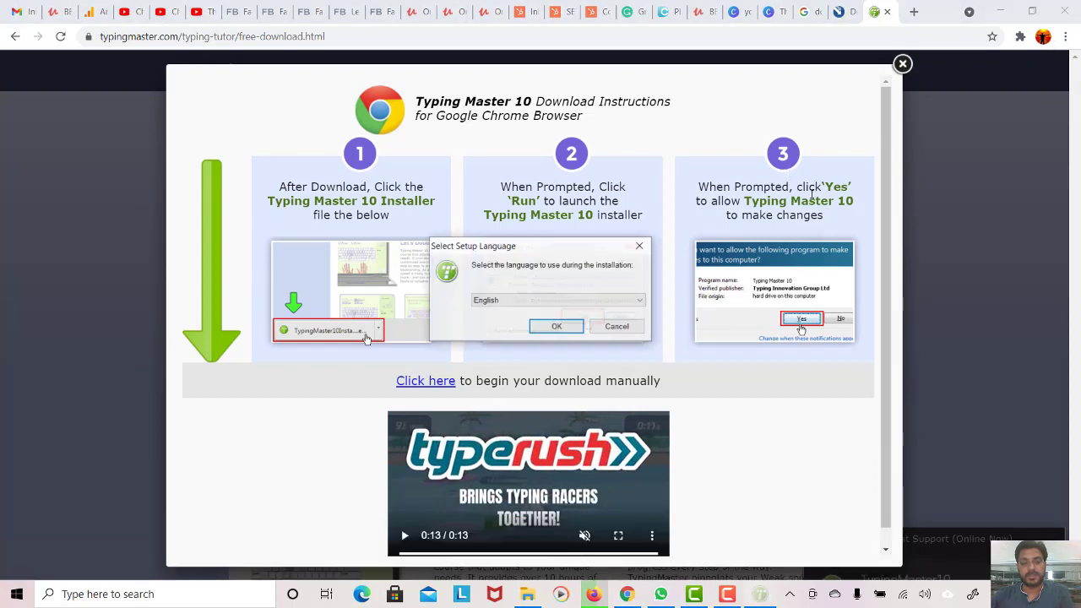
pyautogui.click(556, 326)
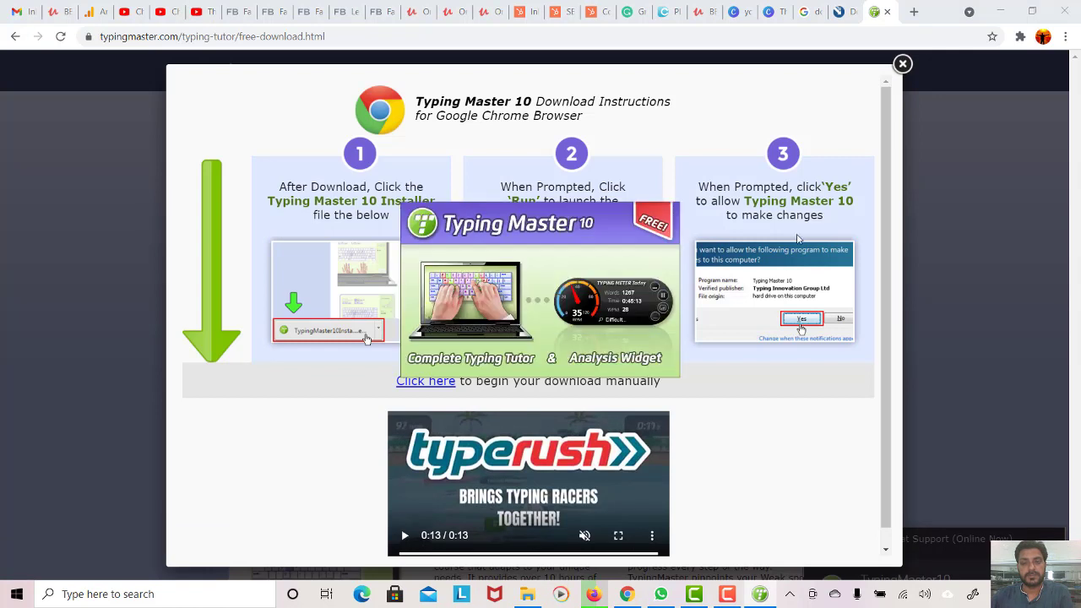
pyautogui.click(999, 11)
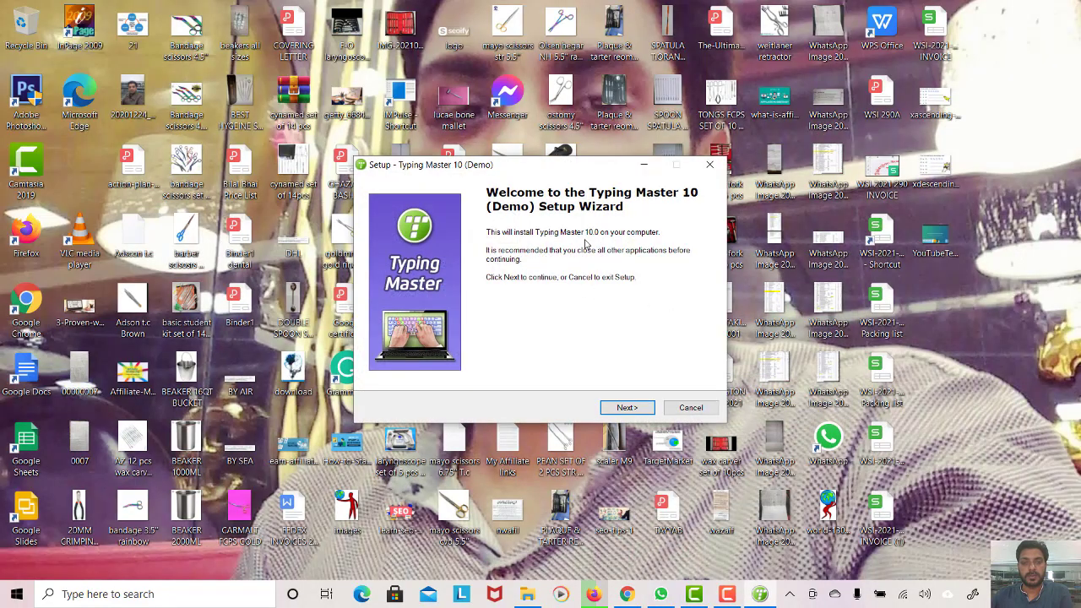
# Step: Accept the license, install Typing Master 10 (Demo) in C:\Program Files (x86)\TypingMaster10 with the TypingMaster Start Menu folder, and launch it
pyautogui.click(625, 408)
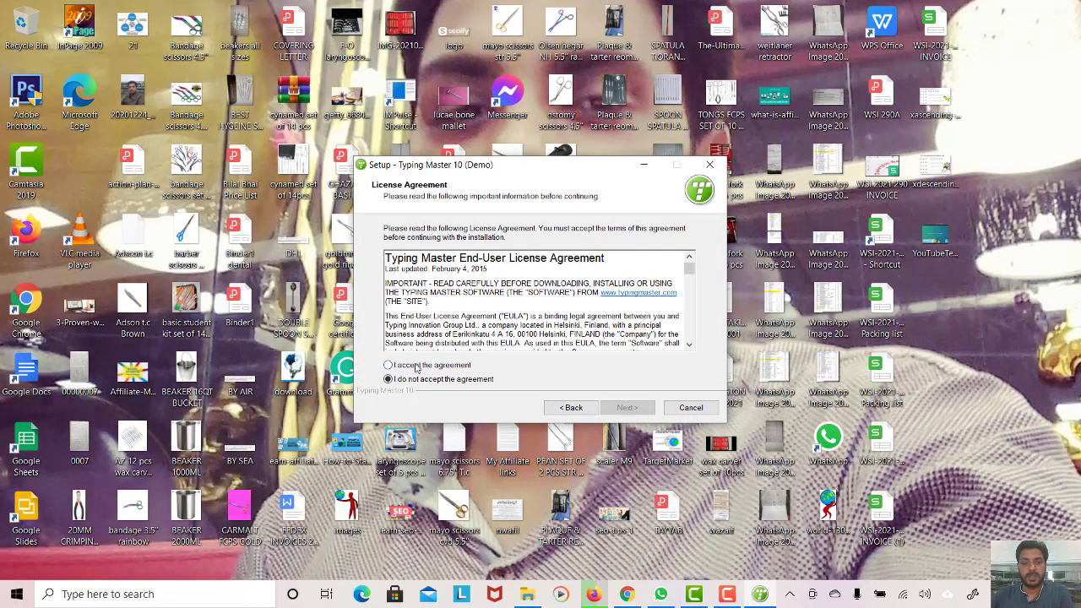
pyautogui.click(389, 366)
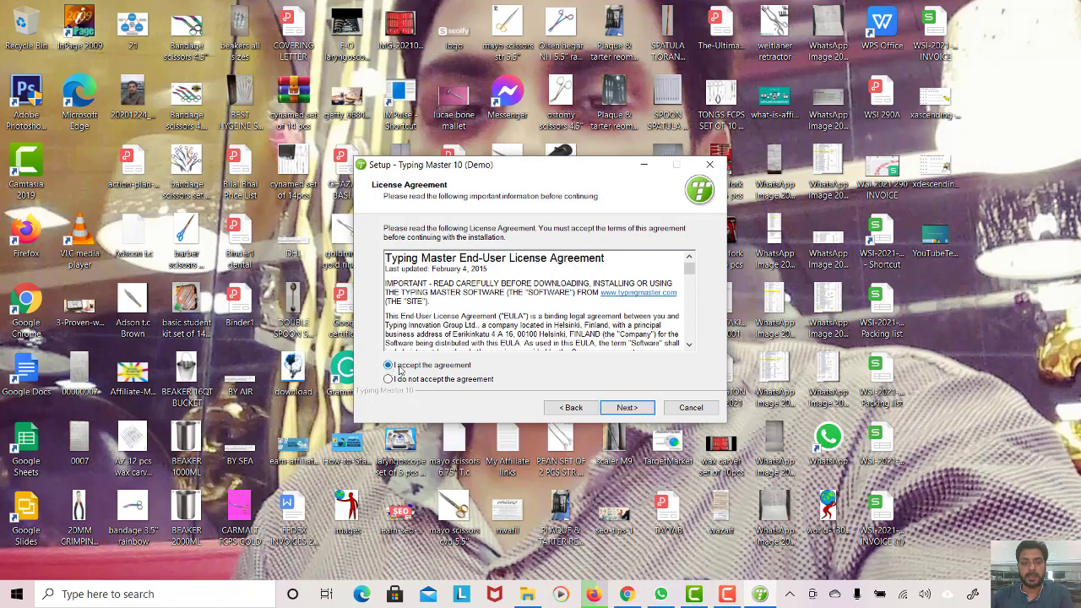
pyautogui.click(615, 409)
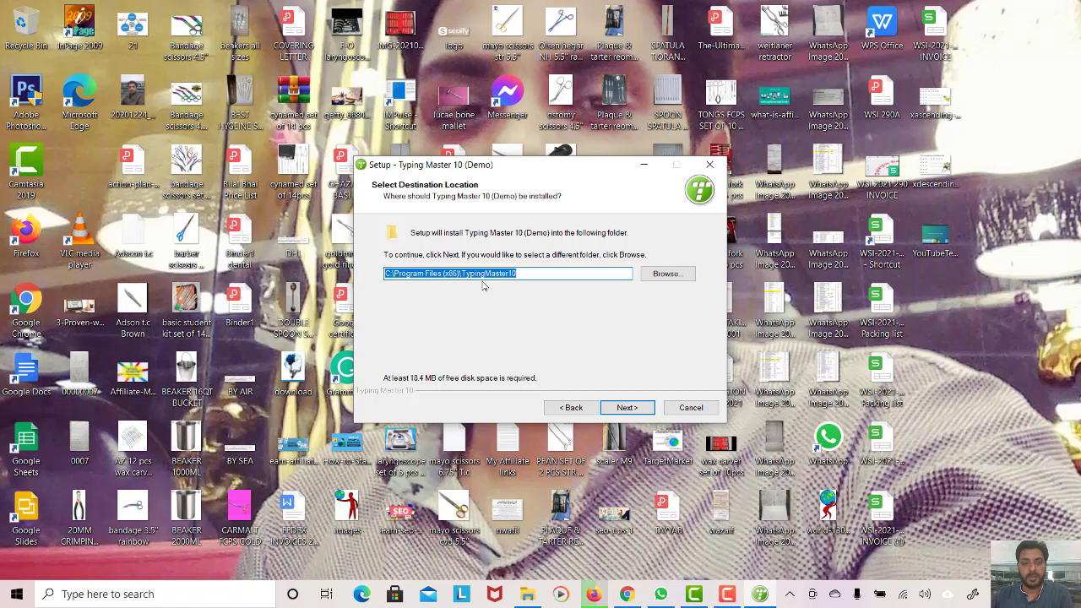
pyautogui.click(627, 409)
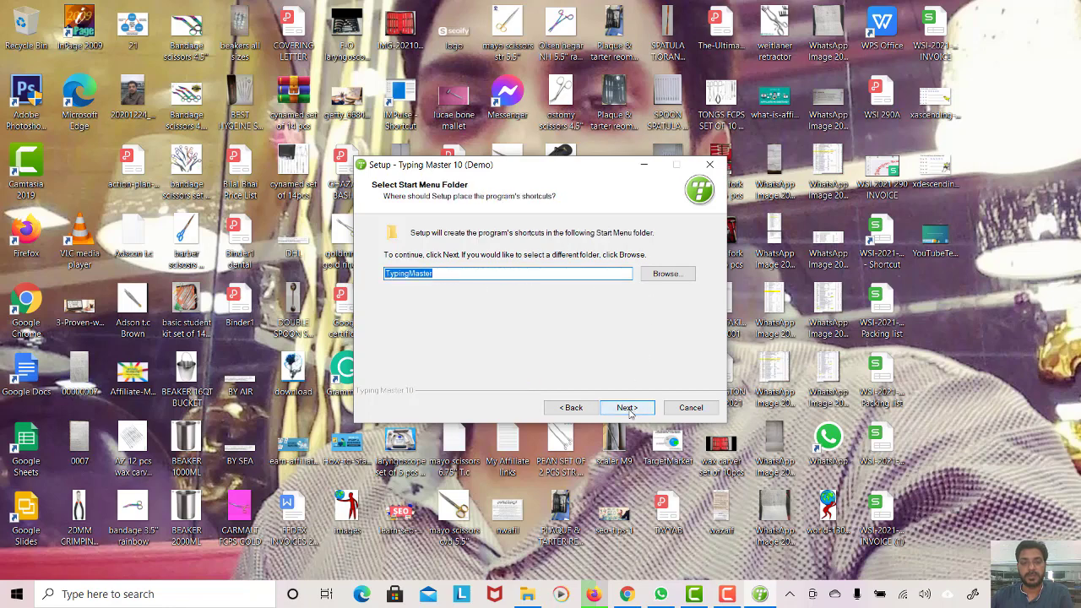
pyautogui.click(627, 408)
pyautogui.click(627, 409)
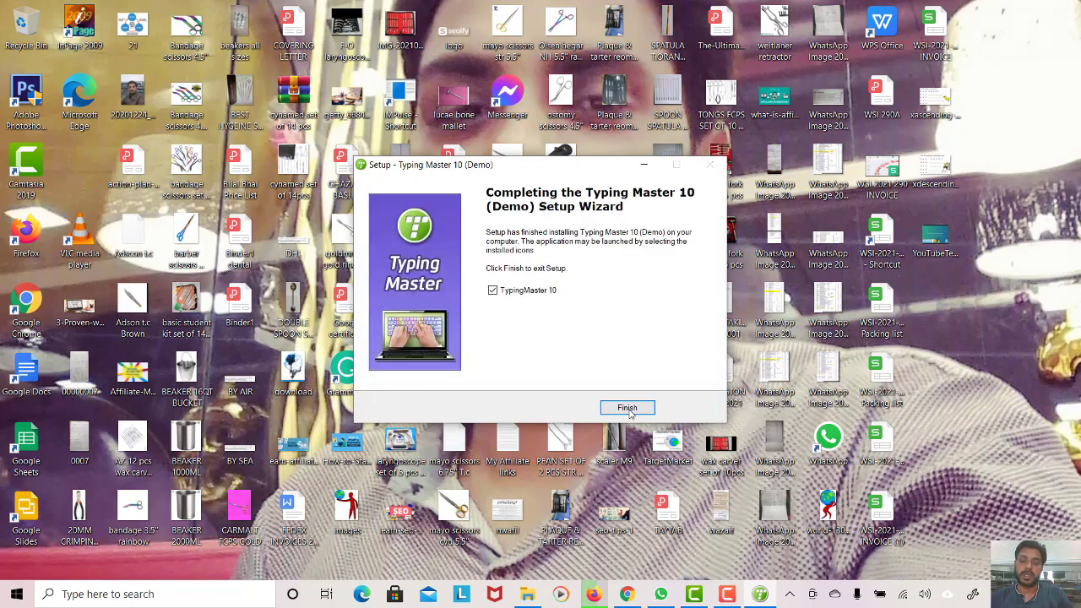
pyautogui.click(627, 409)
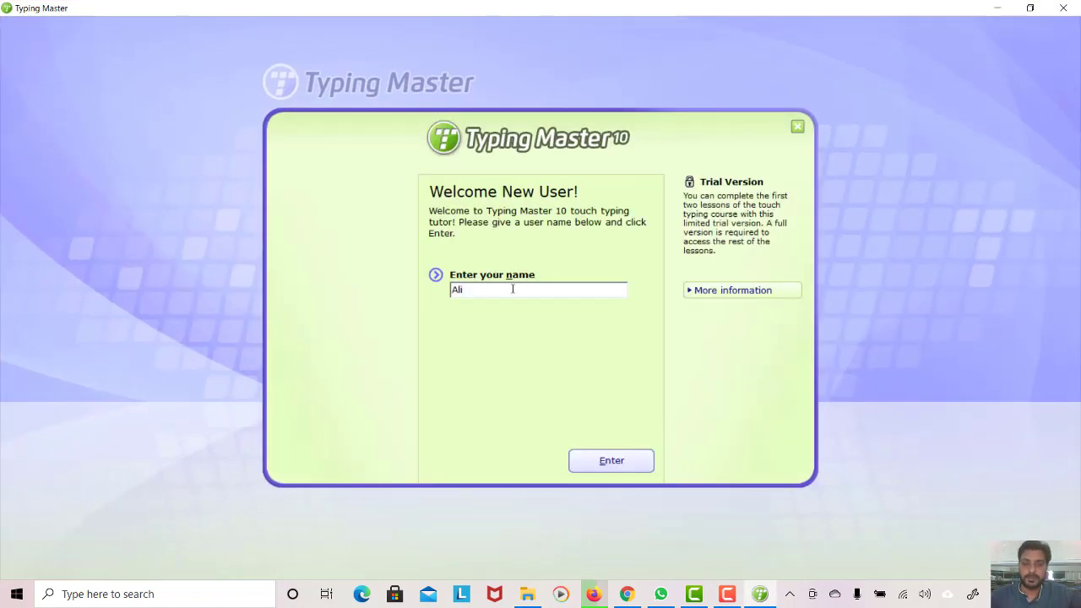
# Step: Enter Typing Master with the new user's name, launch Typing Meter automatically, and start the Touch Typing Course
pyautogui.press('Return')
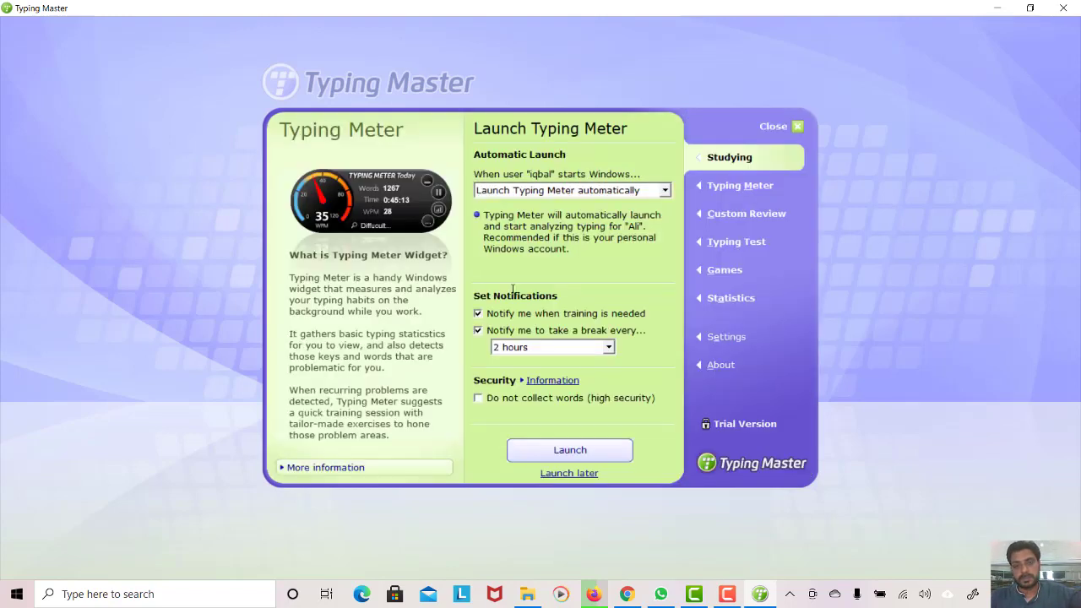
pyautogui.press('Return')
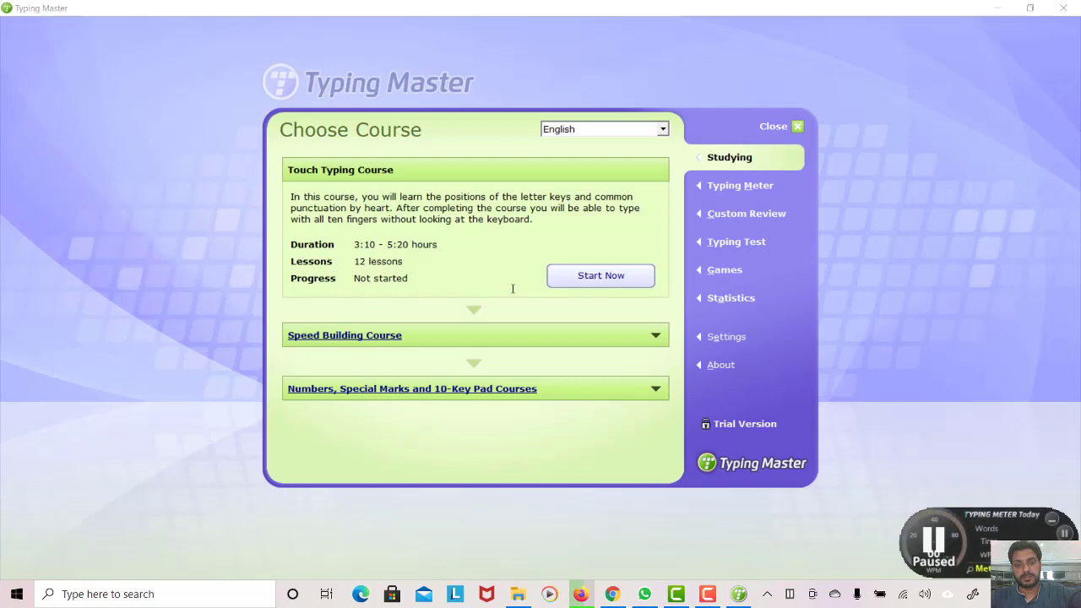
pyautogui.click(600, 277)
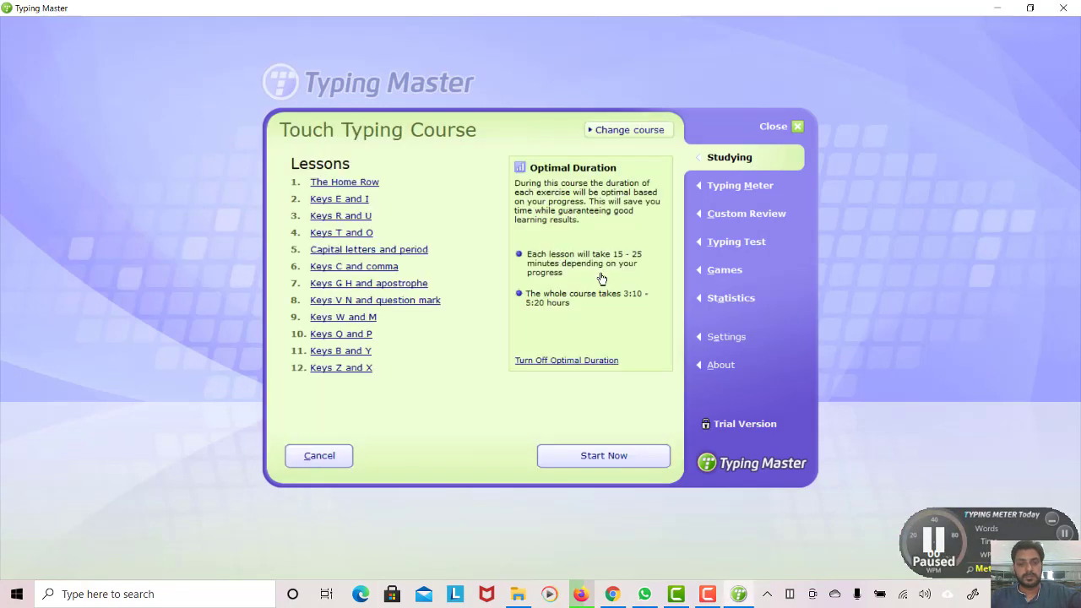
pyautogui.click(604, 456)
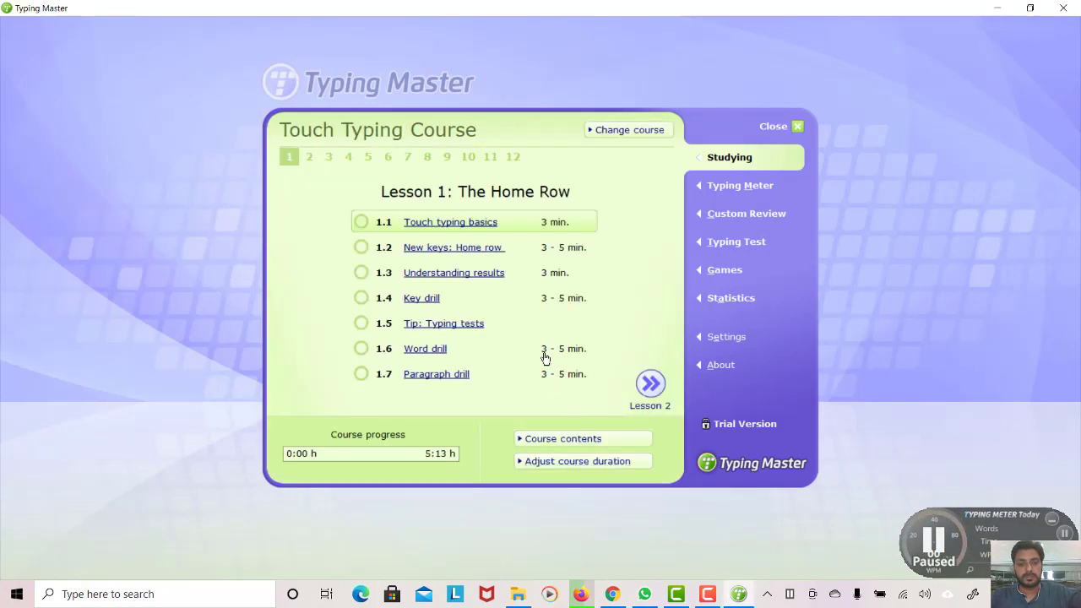
# Step: Go through all five pages of lesson 1.1 Touch typing basics in the Touch Typing Course and finish it
pyautogui.click(457, 225)
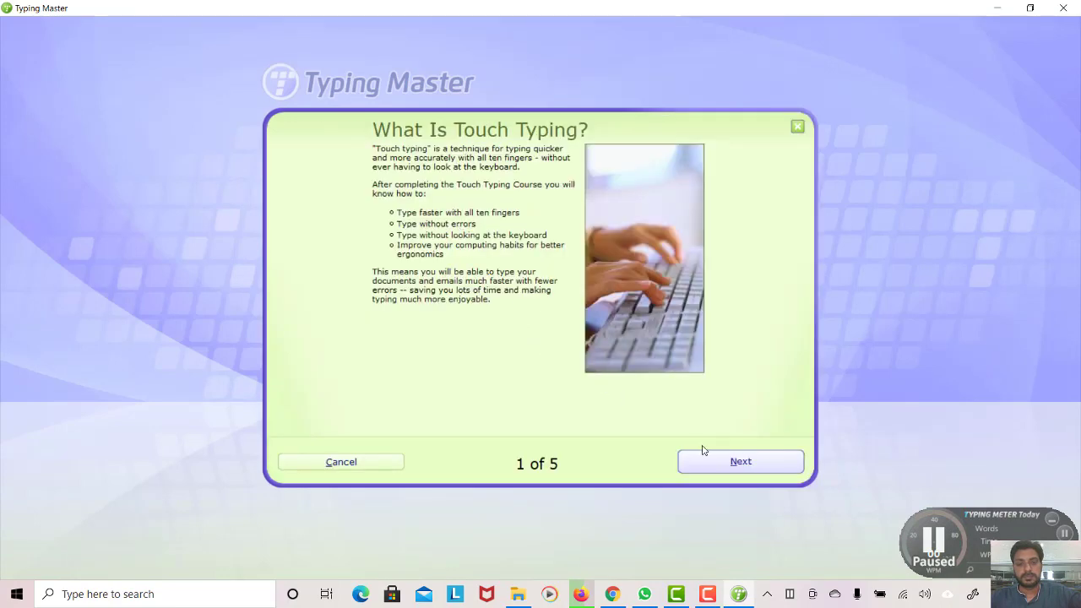
pyautogui.click(740, 469)
pyautogui.click(740, 470)
pyautogui.click(741, 470)
pyautogui.click(740, 470)
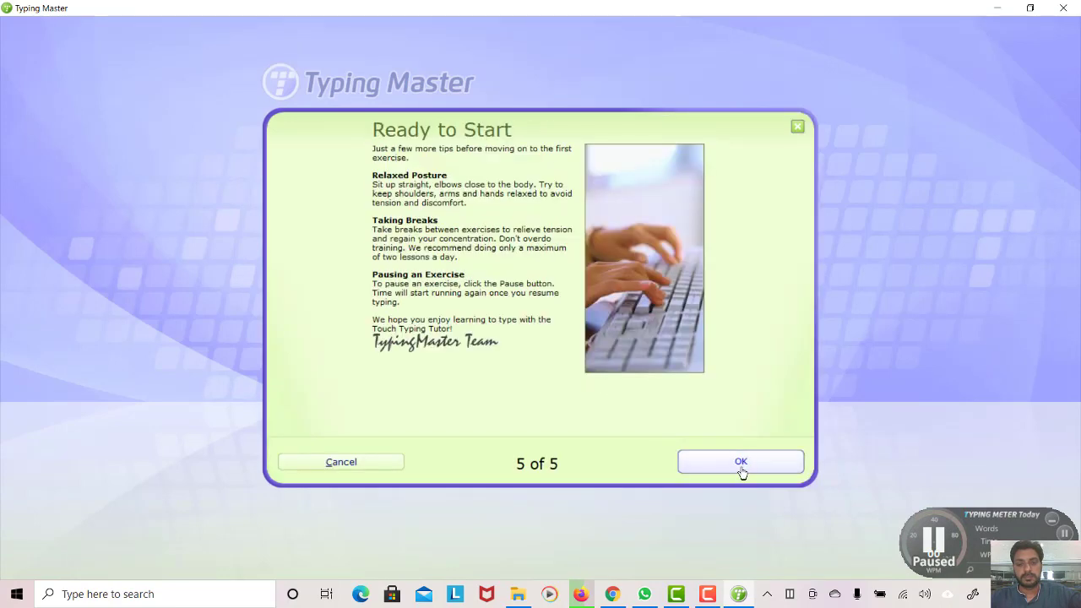
pyautogui.click(740, 469)
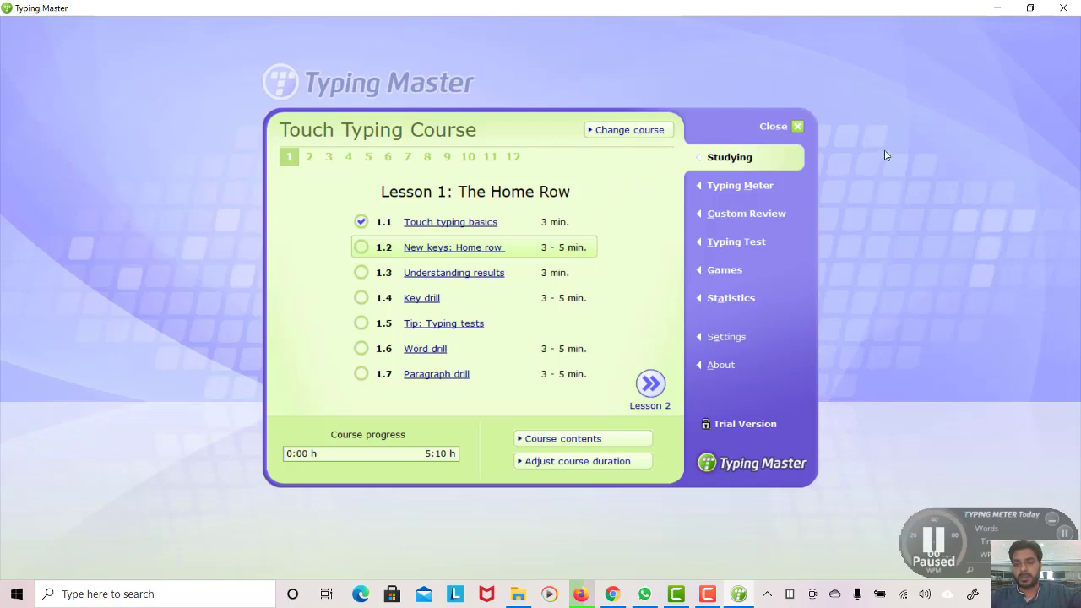
# Step: Close Typing Master and shut down the Typing Meter widget on the desktop
pyautogui.click(1062, 9)
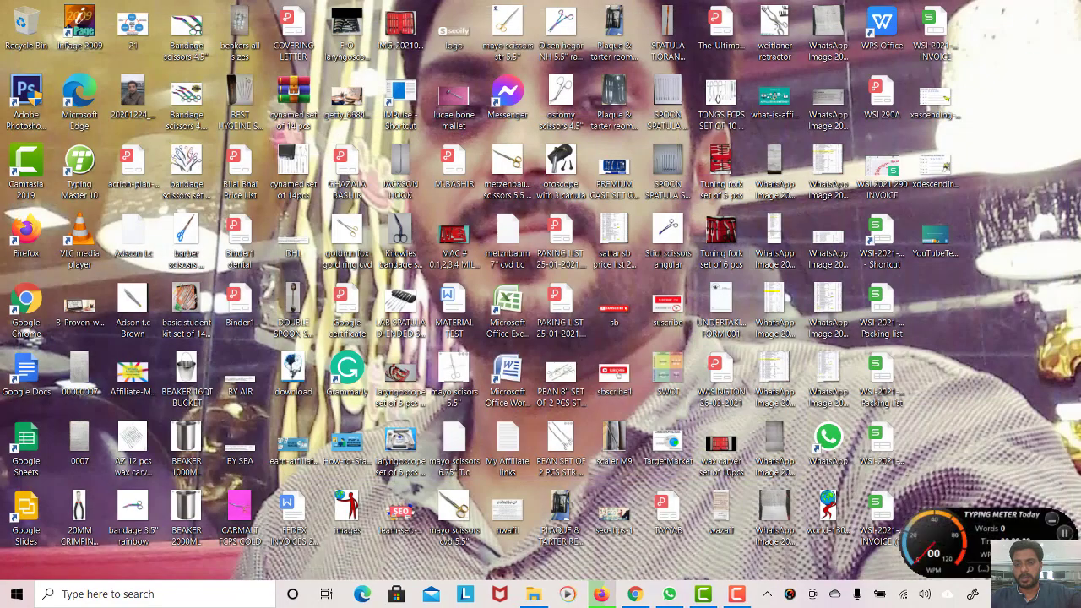
pyautogui.rightClick(962, 540)
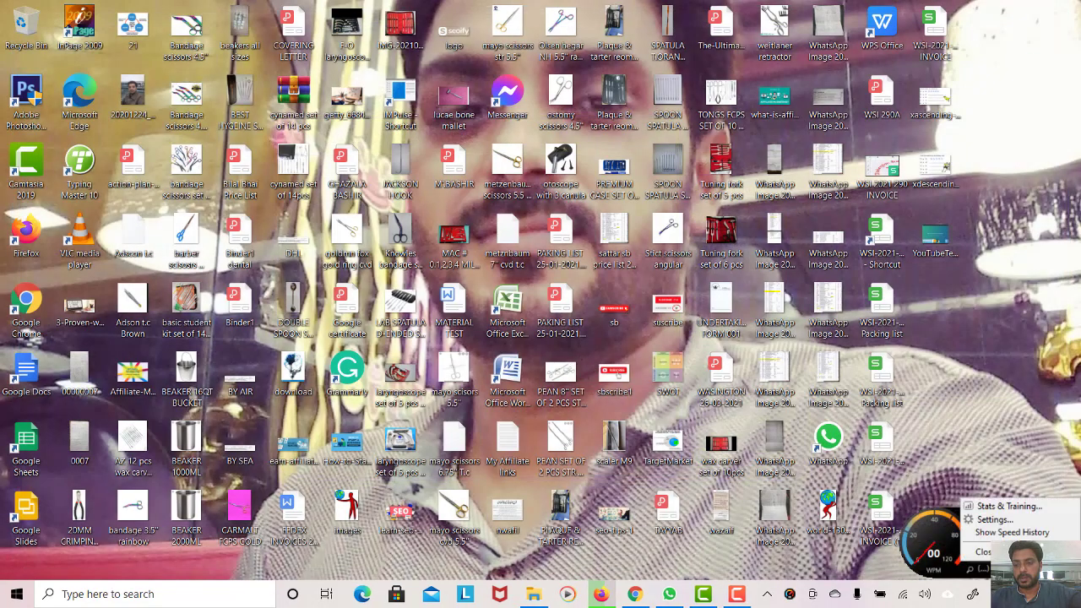
pyautogui.click(1001, 499)
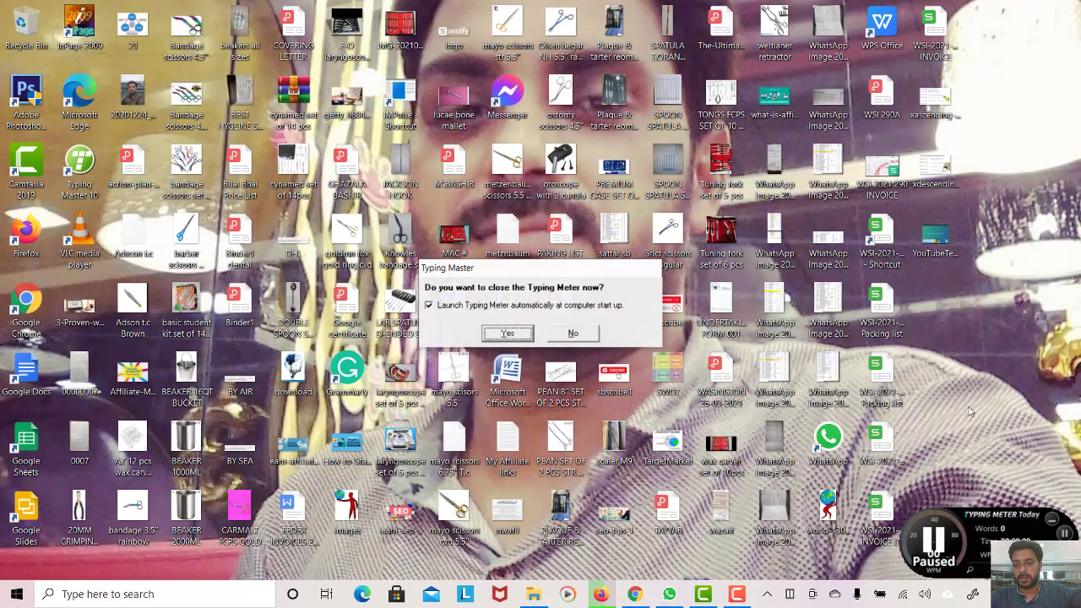
pyautogui.click(504, 332)
# Step: Refresh the Windows desktop twice
pyautogui.rightClick(1014, 172)
pyautogui.click(1009, 211)
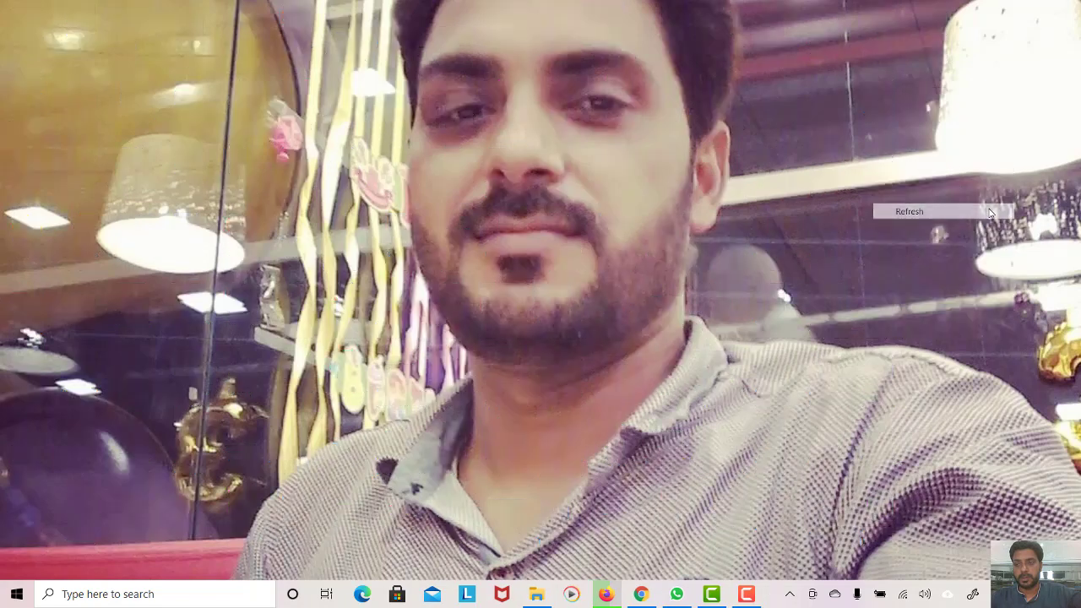
pyautogui.rightClick(1025, 211)
pyautogui.click(991, 250)
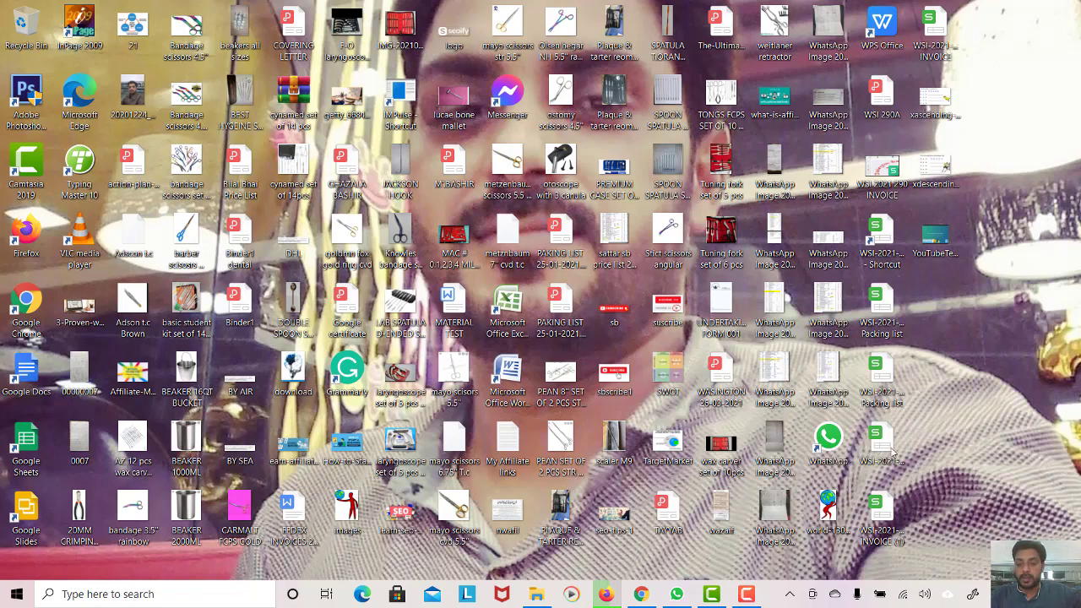
pyautogui.click(748, 596)
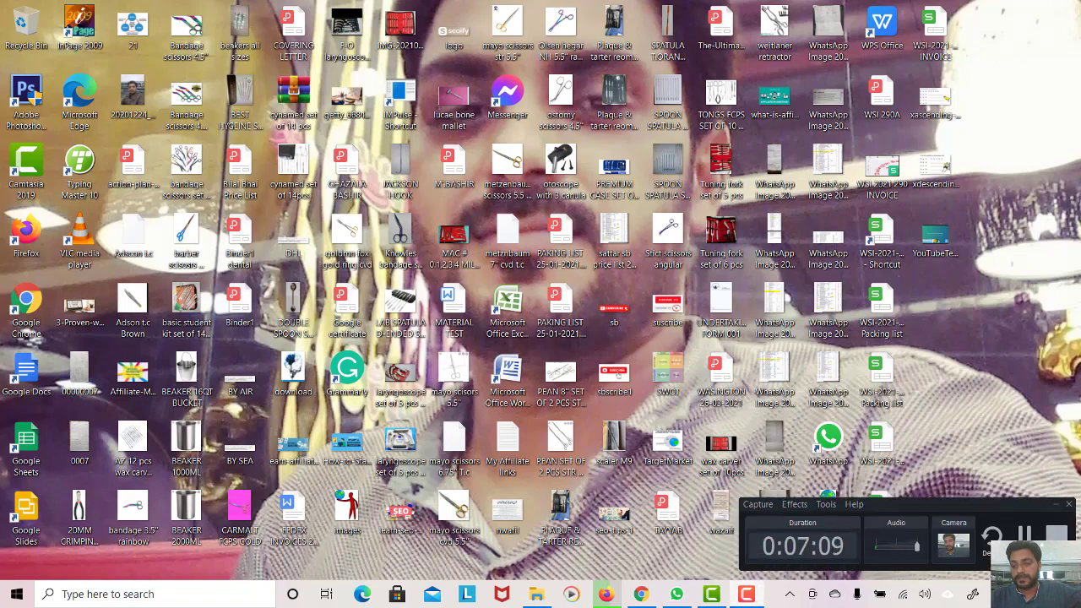